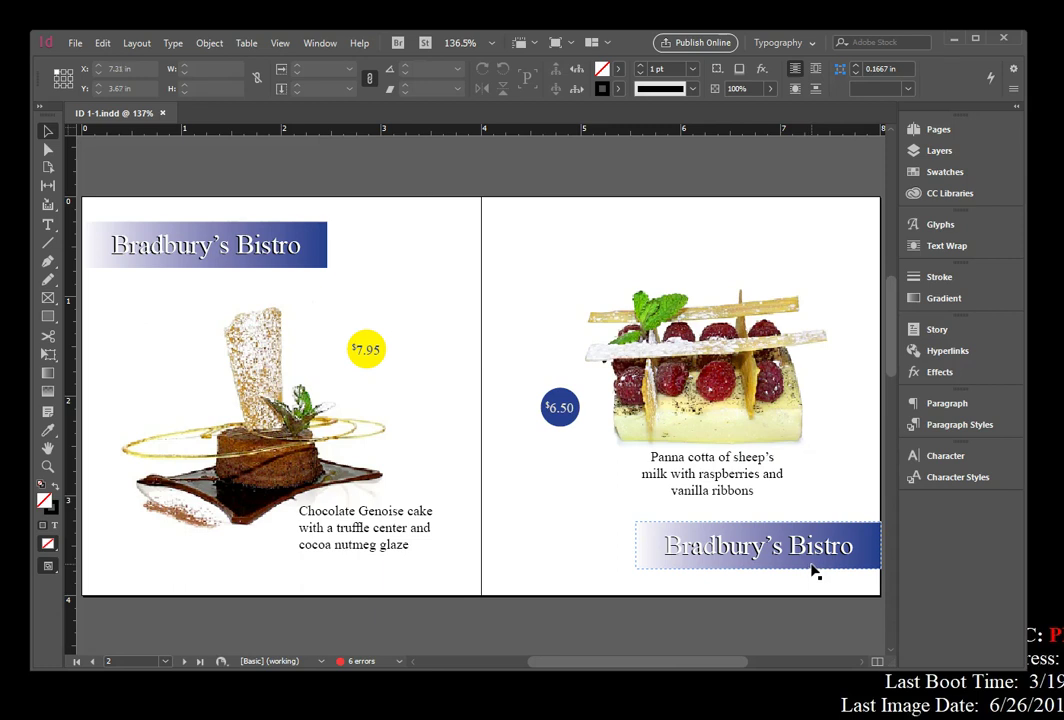
# With the Selection tool, select the lower Bradbury's Bistro banner, then clear the selection
pyautogui.click(800, 556)
pyautogui.click(803, 552)
pyautogui.click(210, 46)
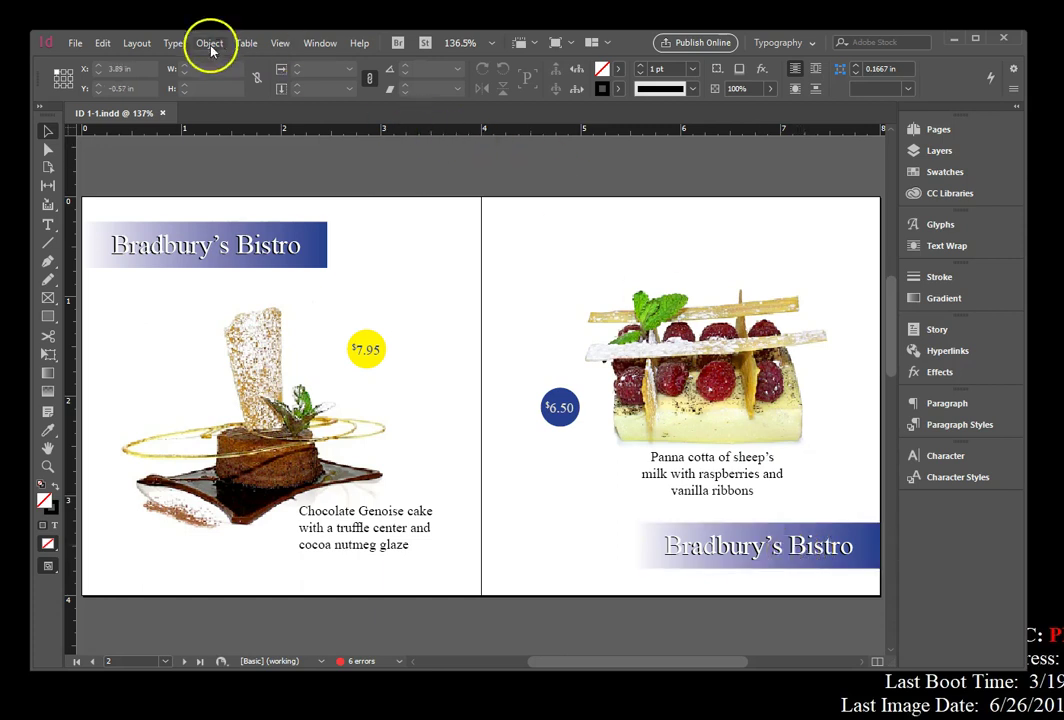
pyautogui.click(43, 129)
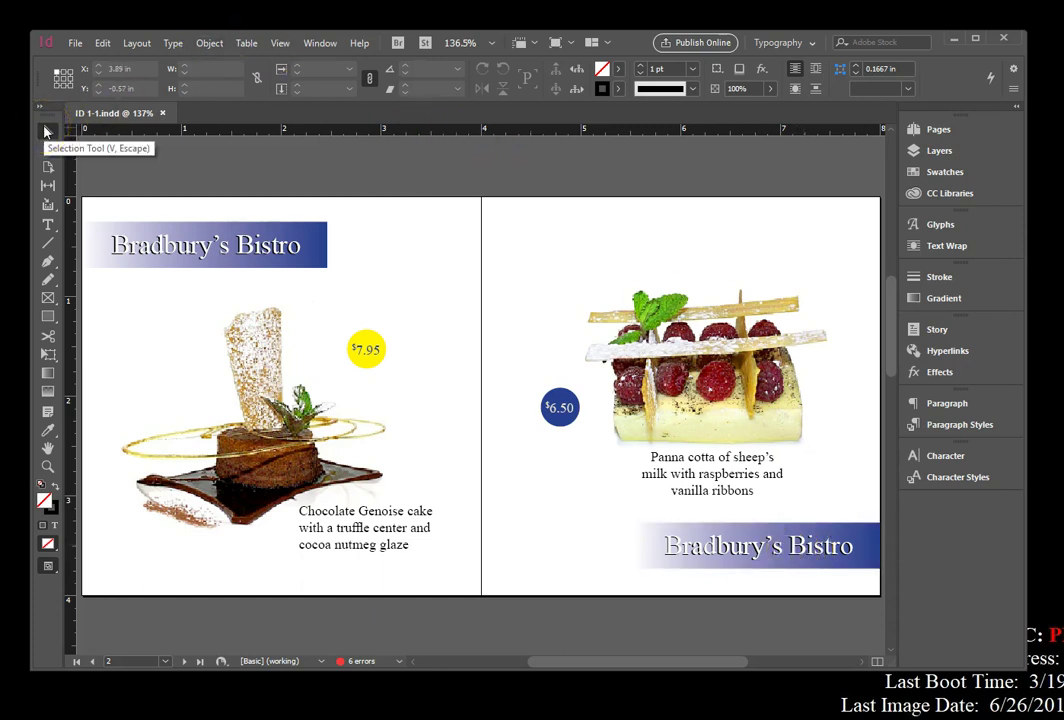
pyautogui.click(924, 492)
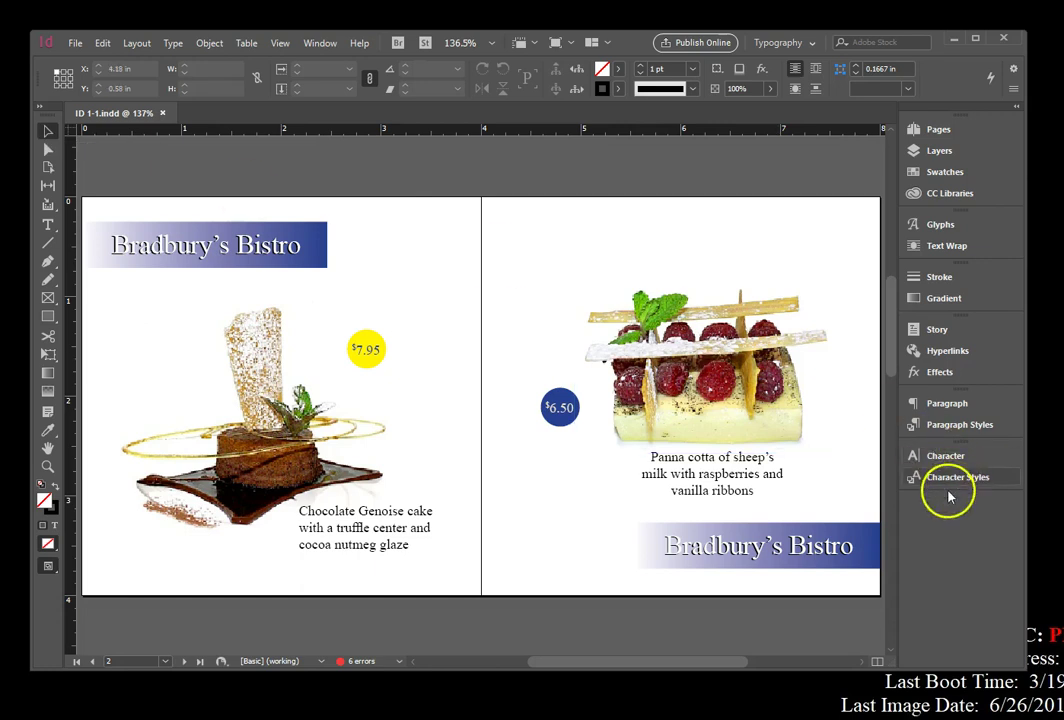
pyautogui.click(795, 540)
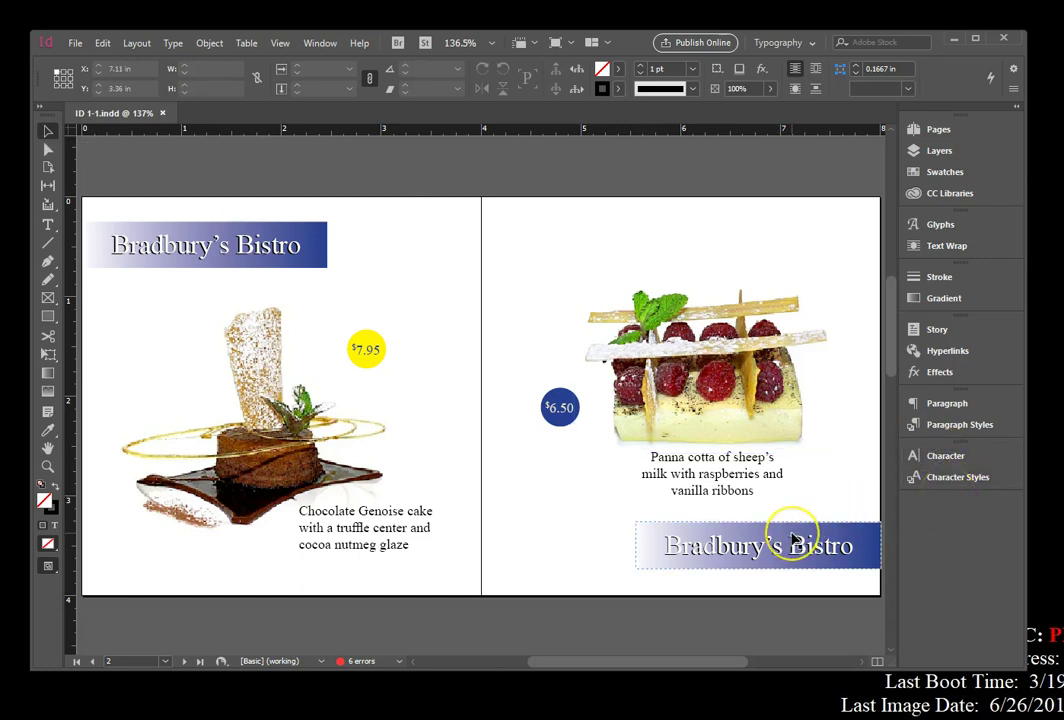
pyautogui.click(790, 538)
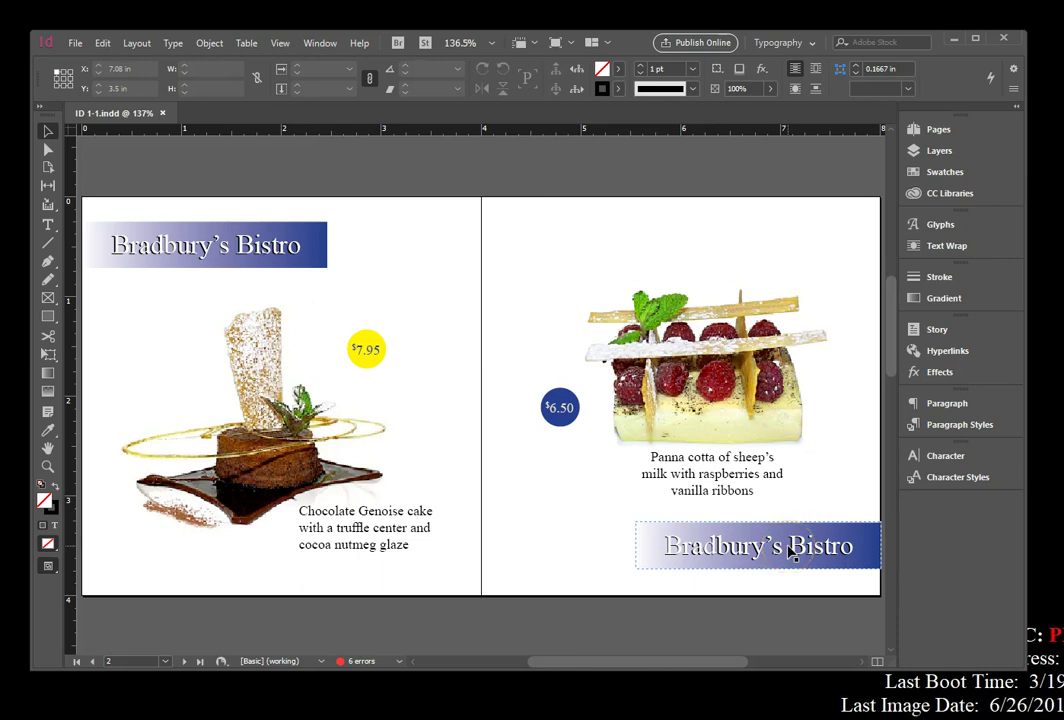
pyautogui.click(352, 314)
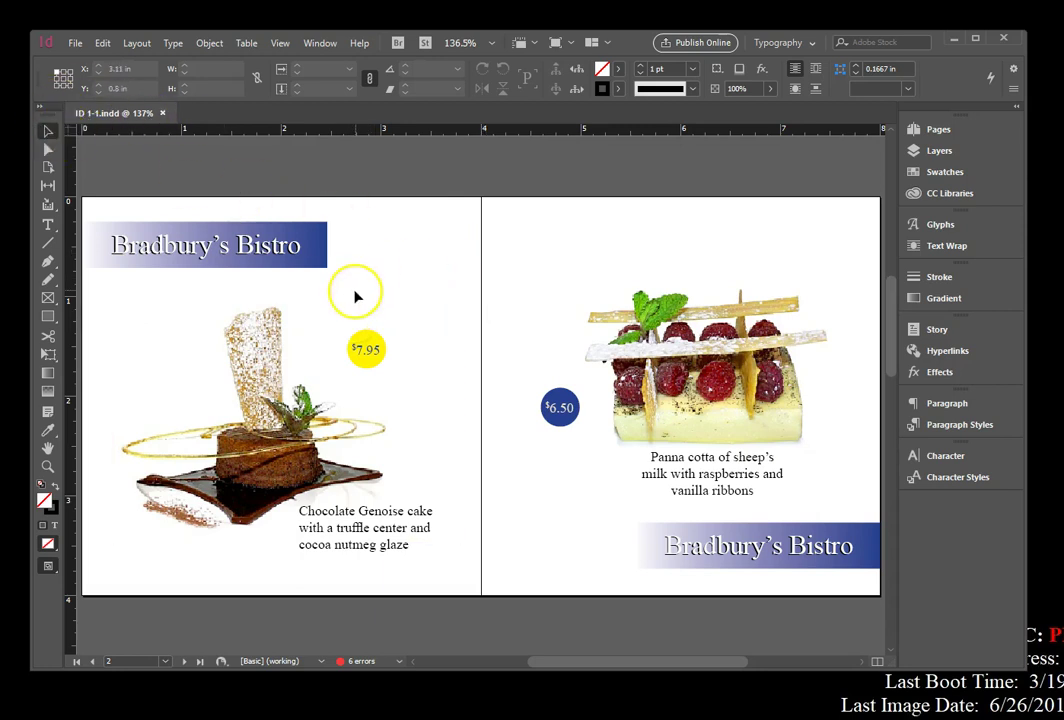
# Zoom to 300% on the chocolate cake and pan to reveal the $7.95 price circle
pyautogui.press('z')
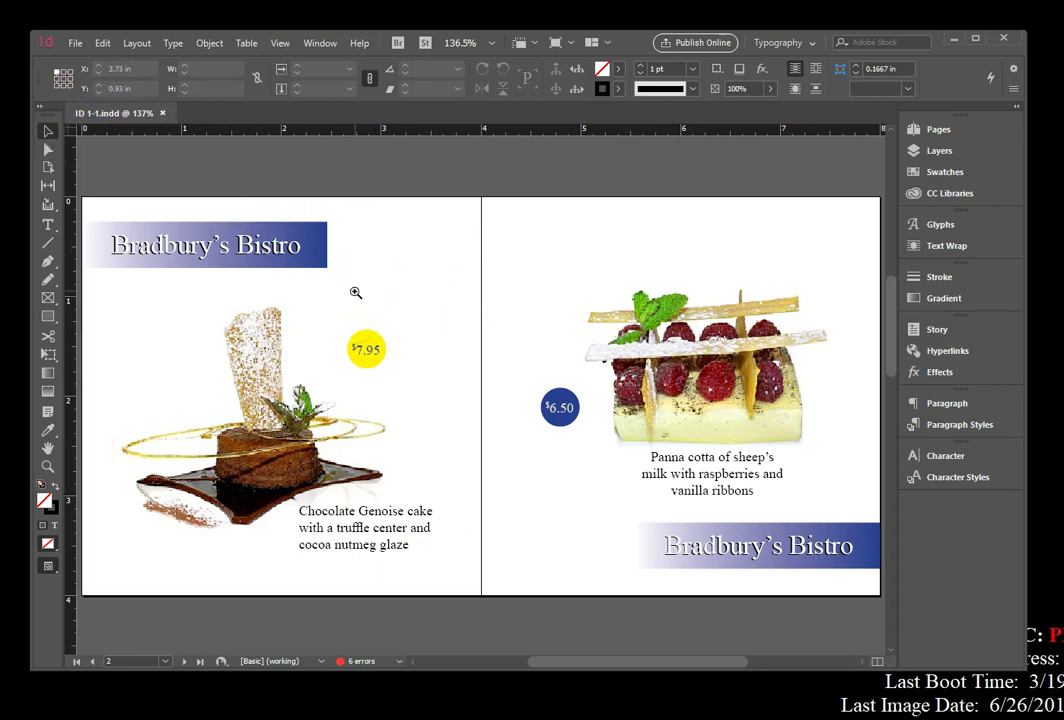
pyautogui.click(448, 414)
pyautogui.click(448, 414)
pyautogui.click(448, 414)
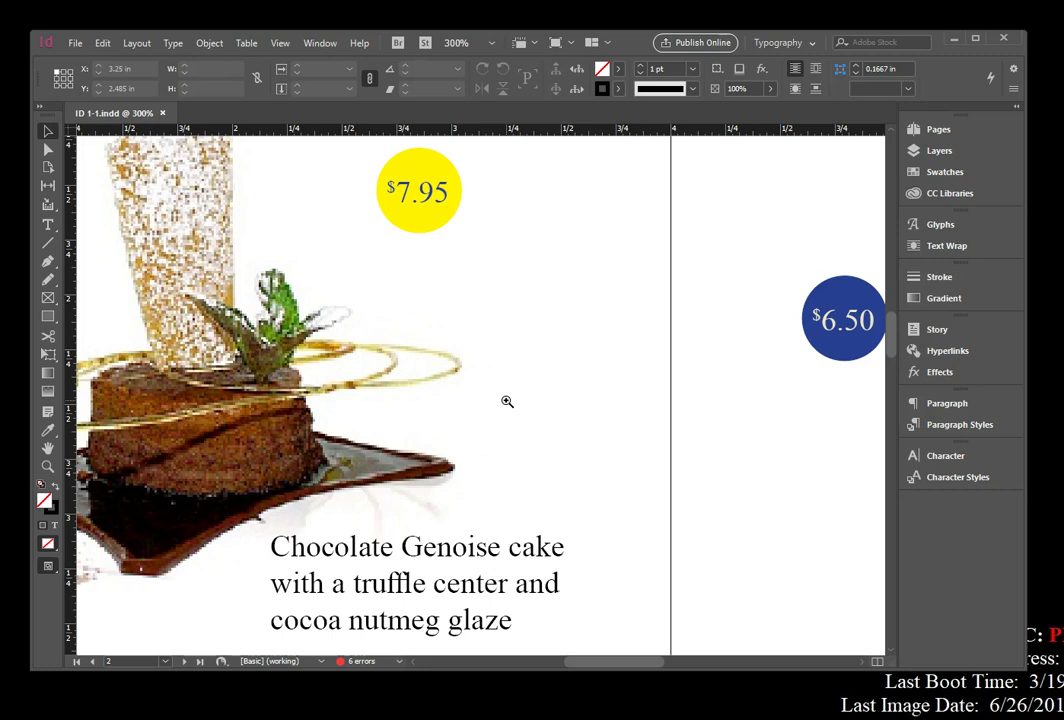
pyautogui.click(516, 404)
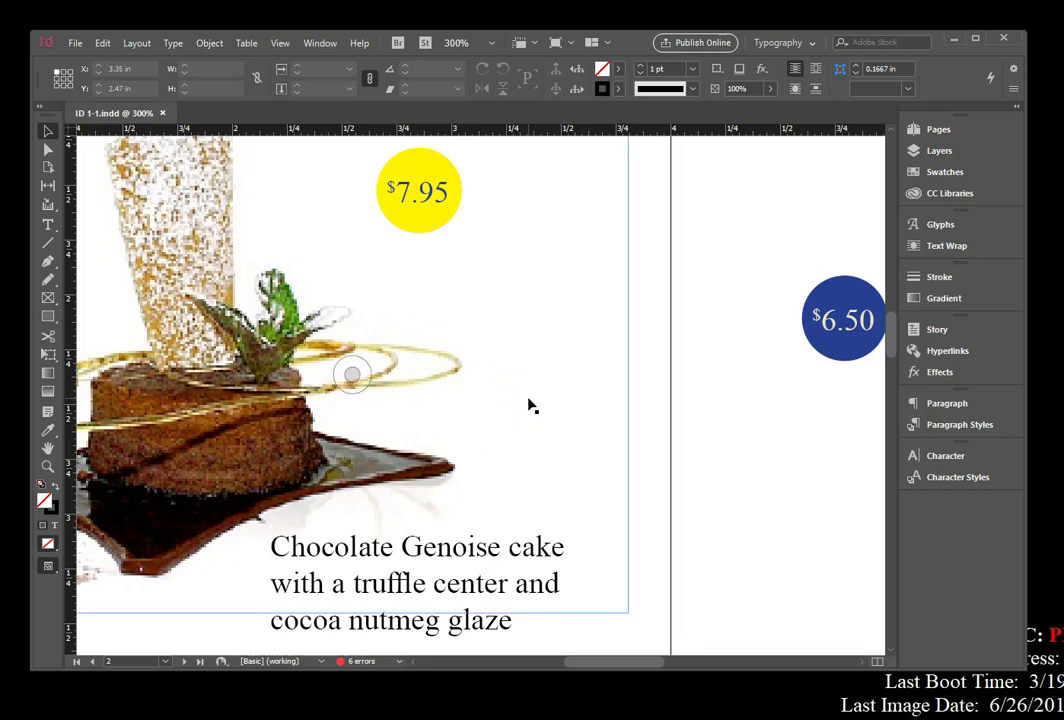
pyautogui.click(541, 402)
pyautogui.moveTo(641, 375); pyautogui.dragTo(665, 159)
pyautogui.moveTo(480, 284); pyautogui.dragTo(603, 539)
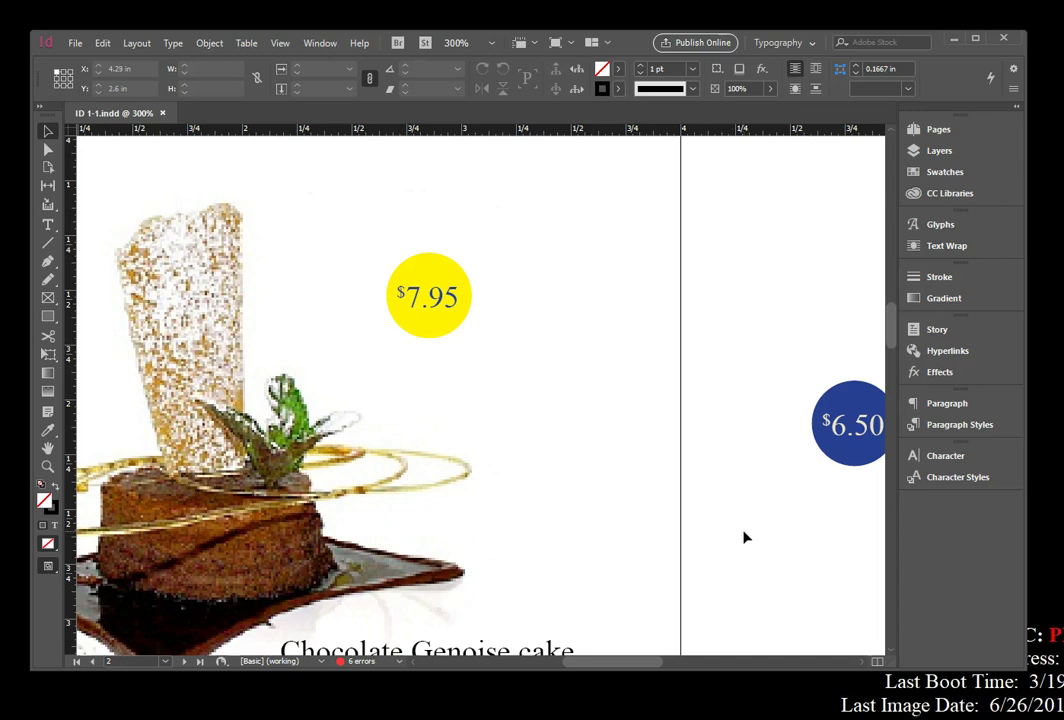
# Zoom out step by step from 300% down to 25% so all spreads show
pyautogui.hotkey('ctrl', 'space')
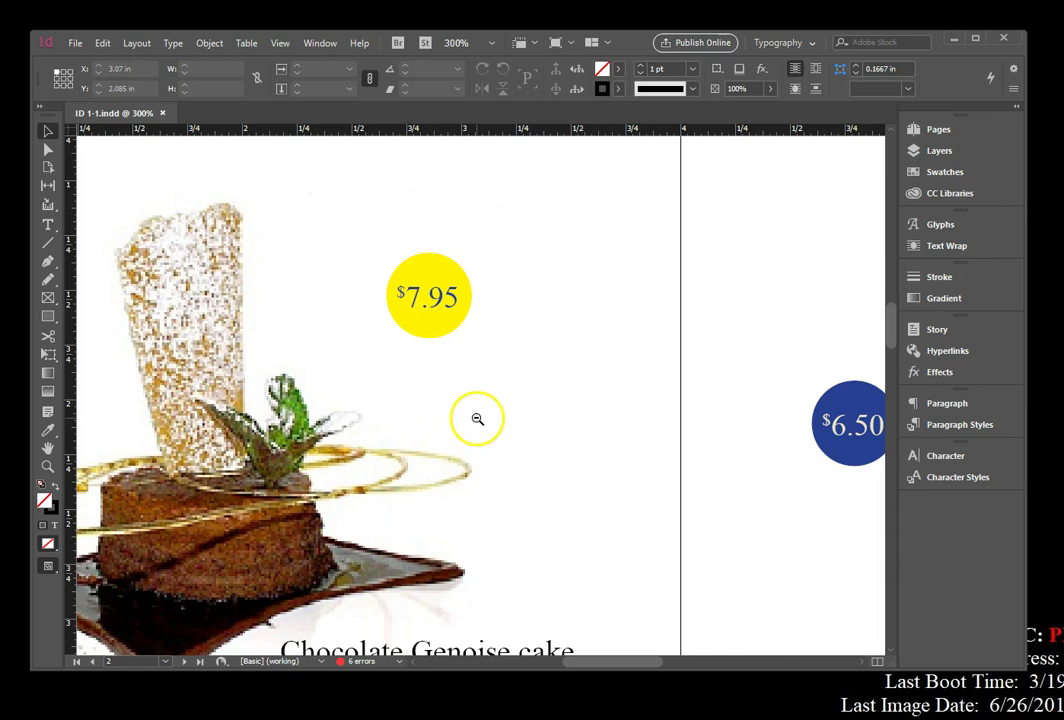
pyautogui.keyDown('ctrl'); pyautogui.keyDown('alt'); pyautogui.click(477, 418); pyautogui.keyUp('alt'); pyautogui.keyUp('ctrl')
pyautogui.keyDown('ctrl'); pyautogui.keyDown('alt'); pyautogui.click(497, 434); pyautogui.keyUp('alt'); pyautogui.keyUp('ctrl')
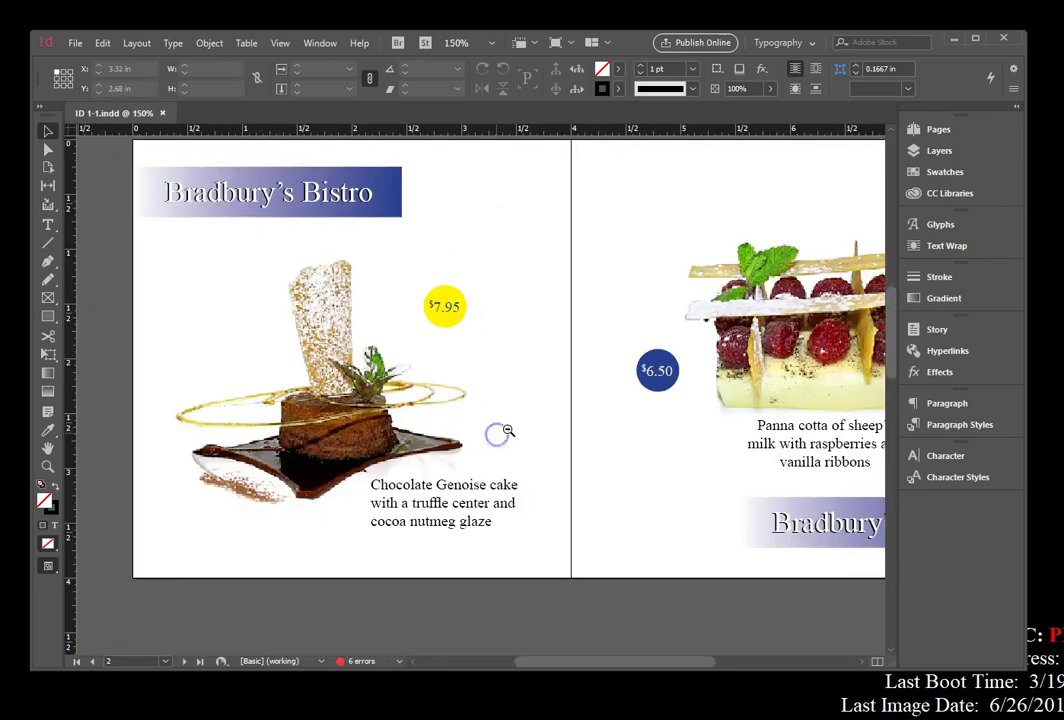
pyautogui.keyDown('ctrl'); pyautogui.keyDown('alt'); pyautogui.click(568, 433); pyautogui.keyUp('alt'); pyautogui.keyUp('ctrl')
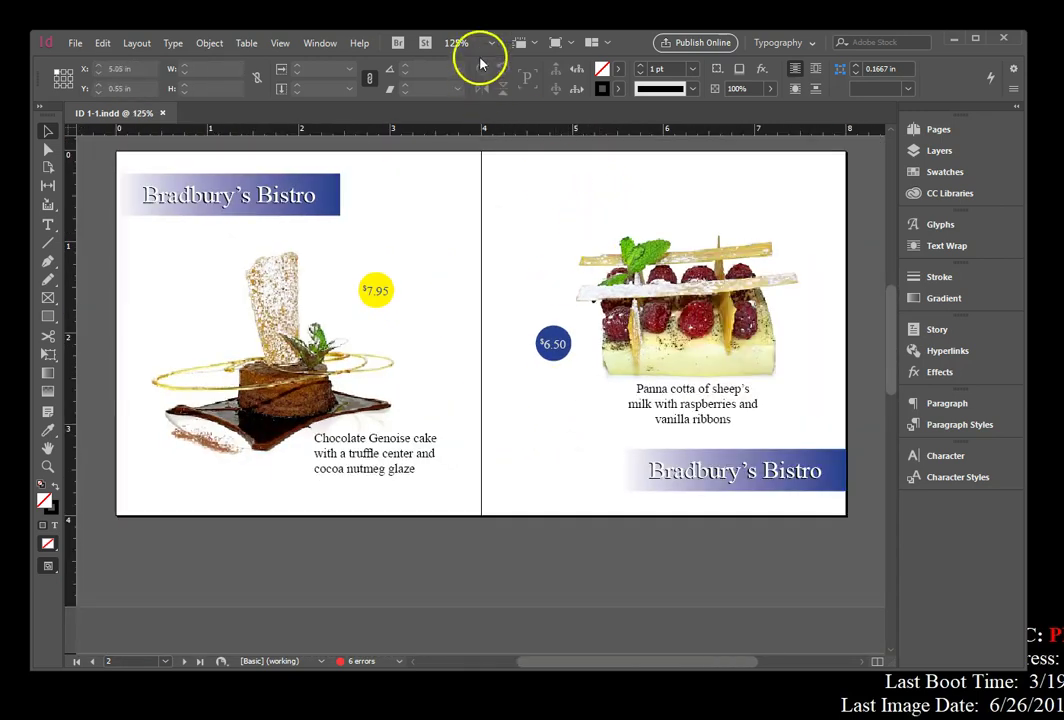
pyautogui.keyDown('ctrl'); pyautogui.keyDown('alt'); pyautogui.click(470, 285); pyautogui.keyUp('alt'); pyautogui.keyUp('ctrl')
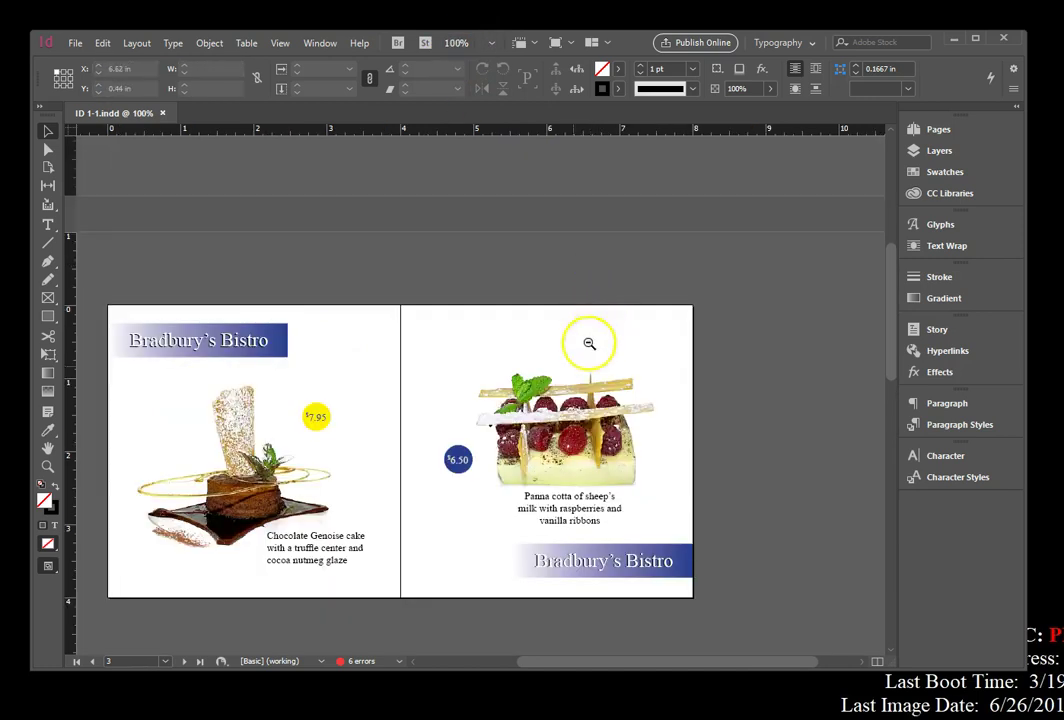
pyautogui.keyDown('ctrl'); pyautogui.keyDown('alt'); pyautogui.click(589, 343); pyautogui.keyUp('alt'); pyautogui.keyUp('ctrl')
pyautogui.keyDown('ctrl'); pyautogui.keyDown('alt'); pyautogui.click(452, 345); pyautogui.keyUp('alt'); pyautogui.keyUp('ctrl')
pyautogui.keyDown('ctrl'); pyautogui.keyDown('alt'); pyautogui.click(521, 400); pyautogui.keyUp('alt'); pyautogui.keyUp('ctrl')
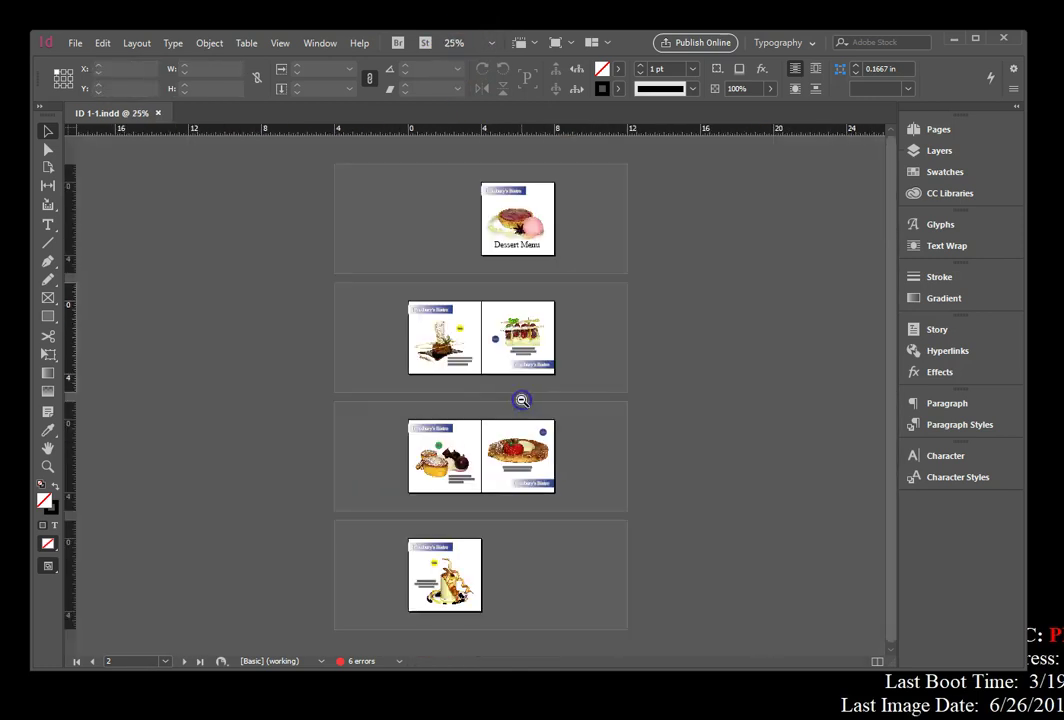
# Select objects across the spreads: the cover logo and image, the banner, and page text
pyautogui.click(549, 199)
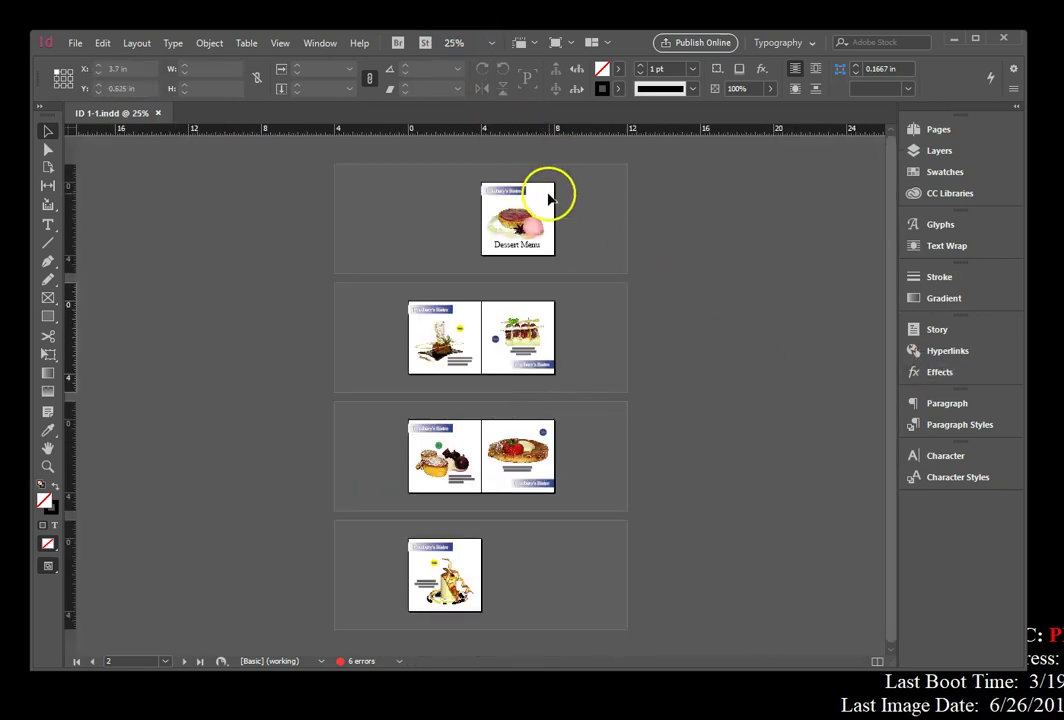
pyautogui.click(470, 154)
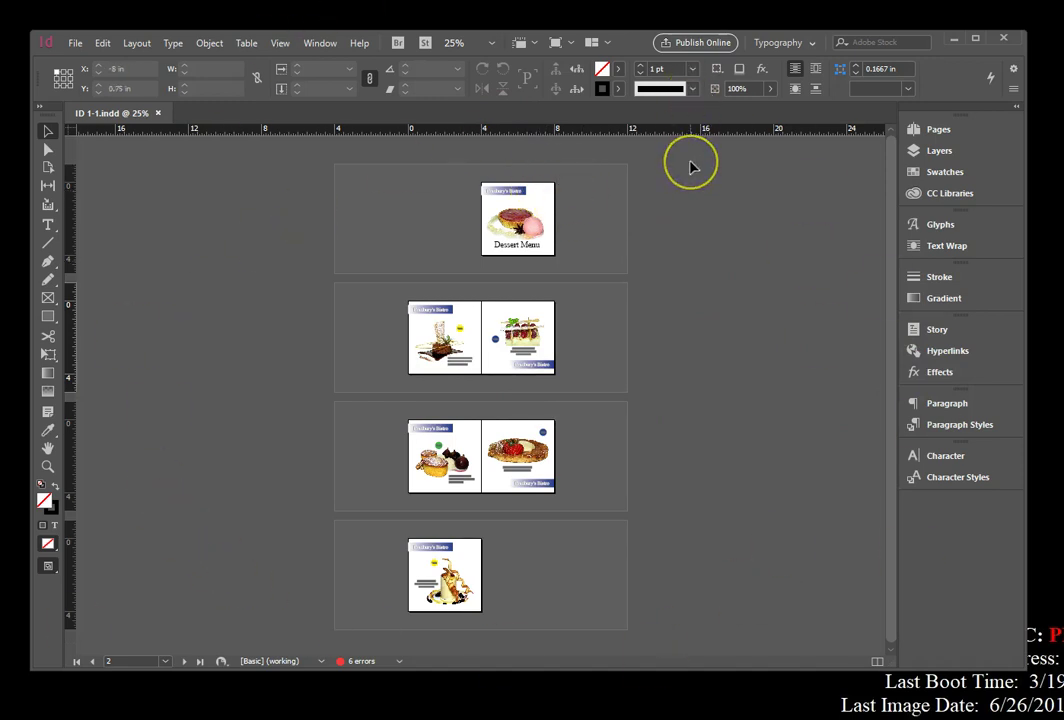
pyautogui.click(558, 208)
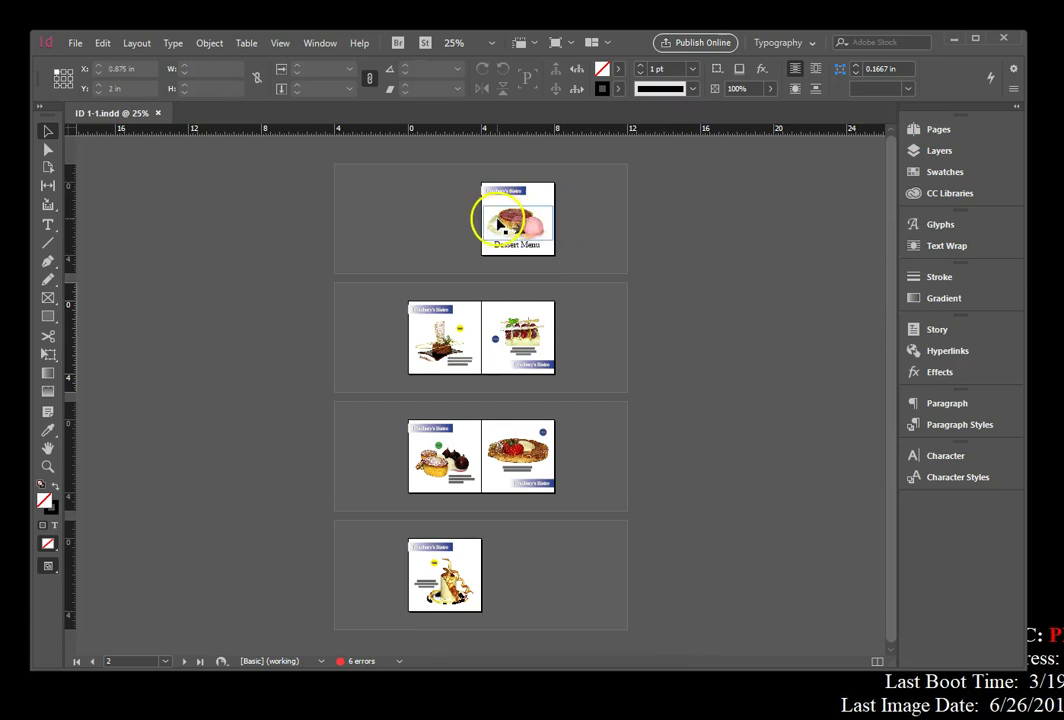
pyautogui.click(520, 484)
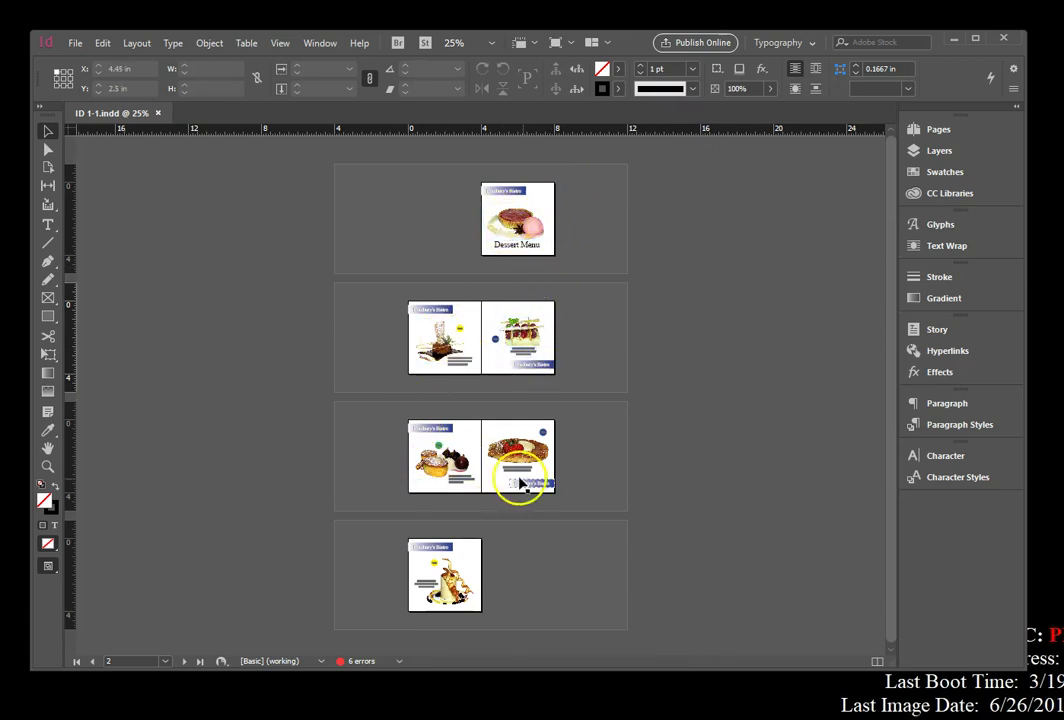
pyautogui.click(518, 356)
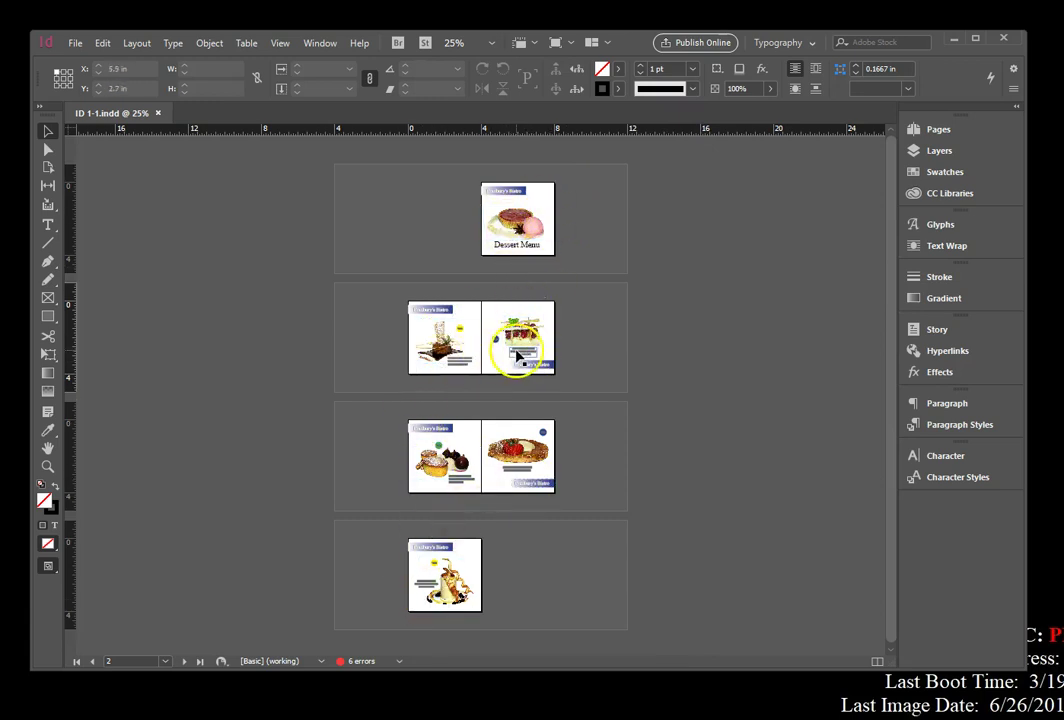
pyautogui.click(484, 486)
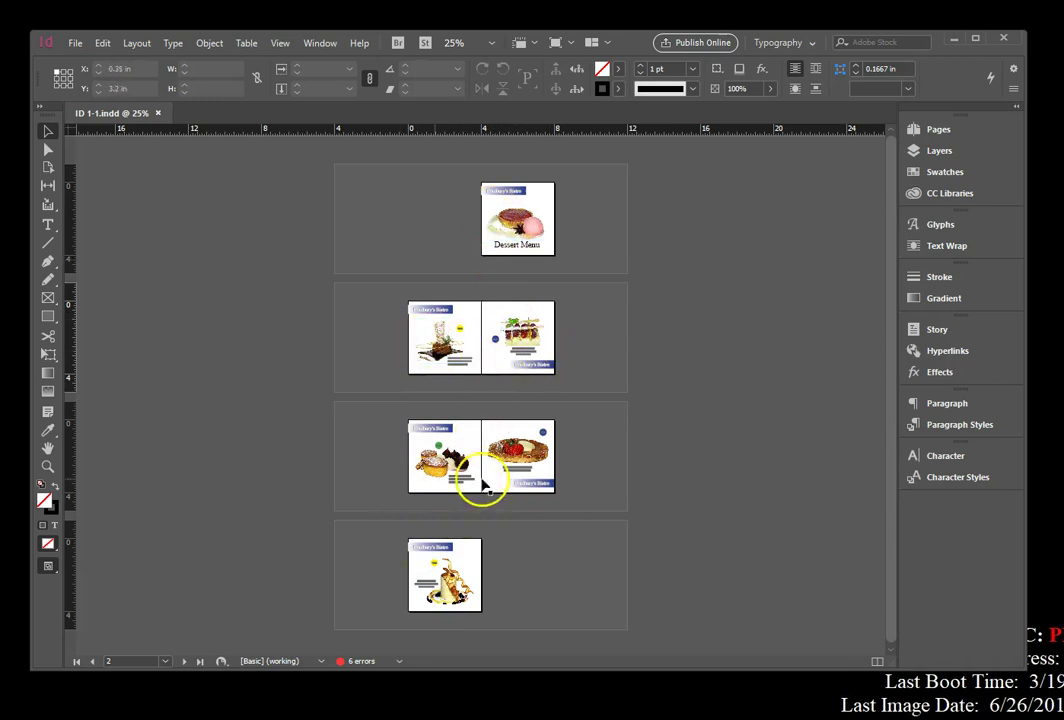
pyautogui.click(521, 245)
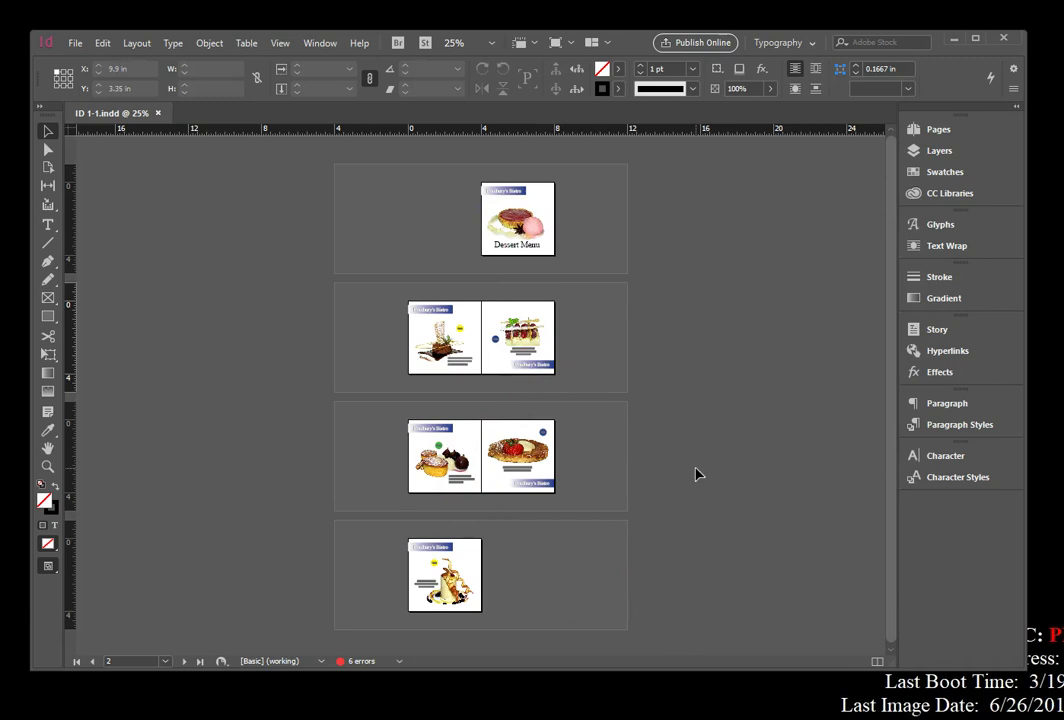
pyautogui.click(750, 456)
pyautogui.click(790, 459)
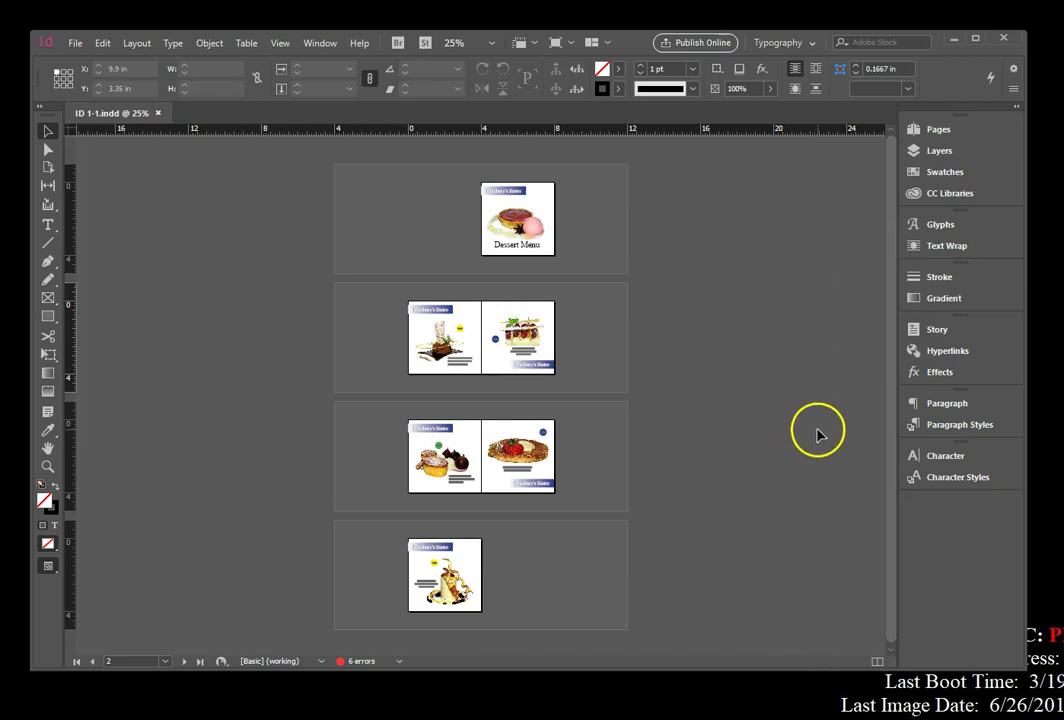
# Fit the cake page in the window, select the cake image and $7.95 price, then deselect
pyautogui.click(281, 45)
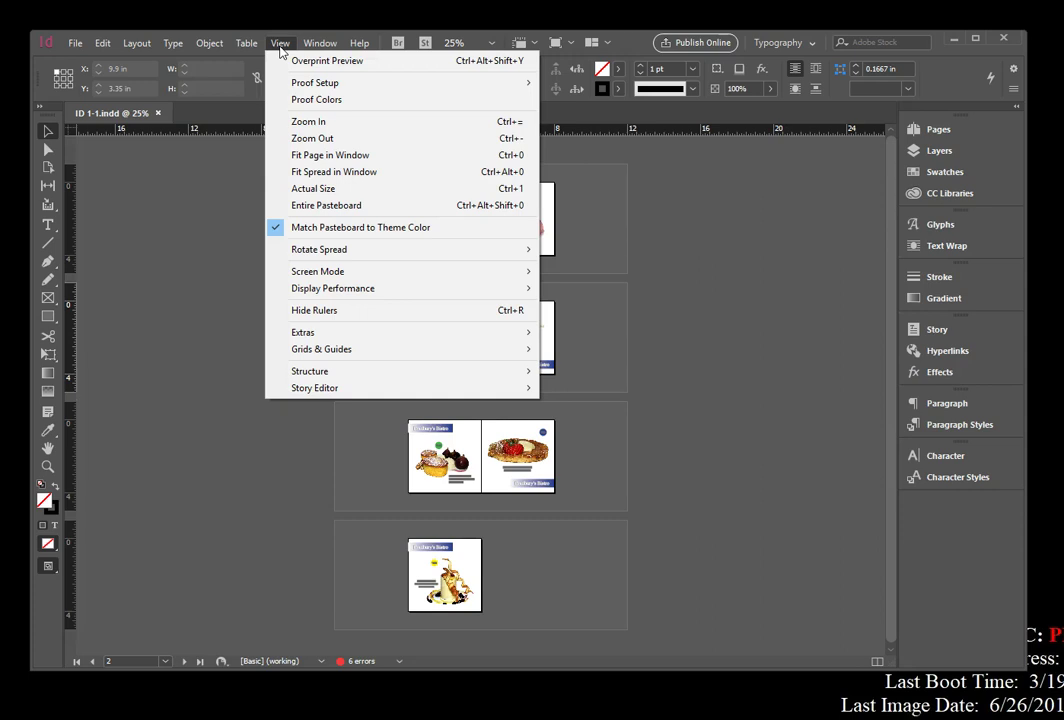
pyautogui.click(310, 158)
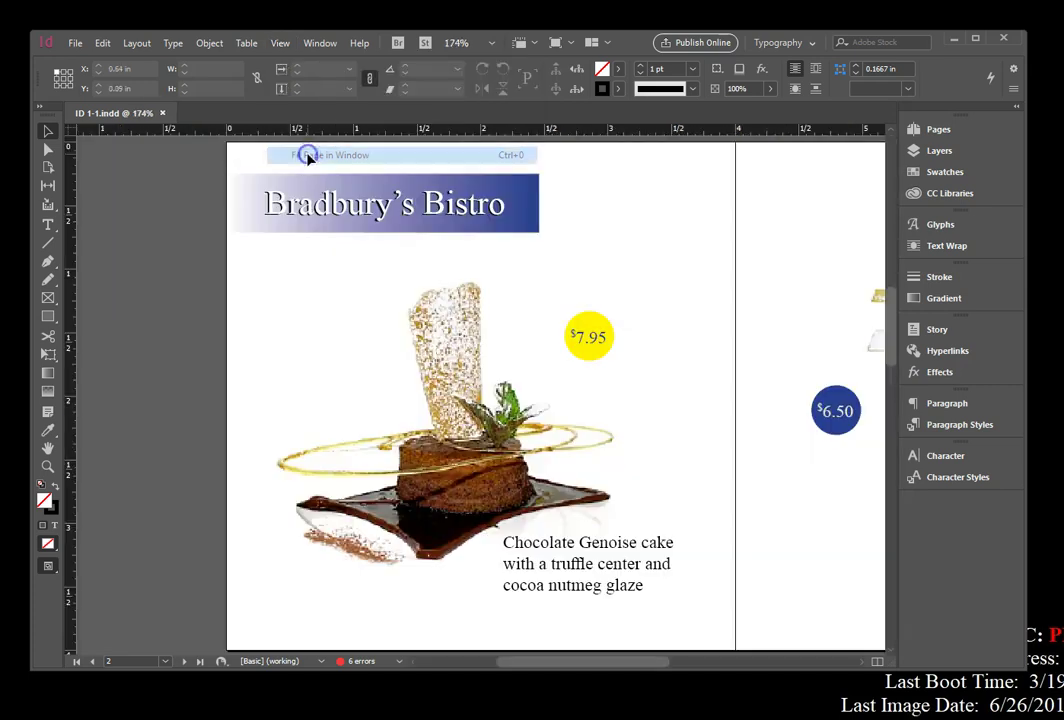
pyautogui.click(429, 207)
pyautogui.click(515, 363)
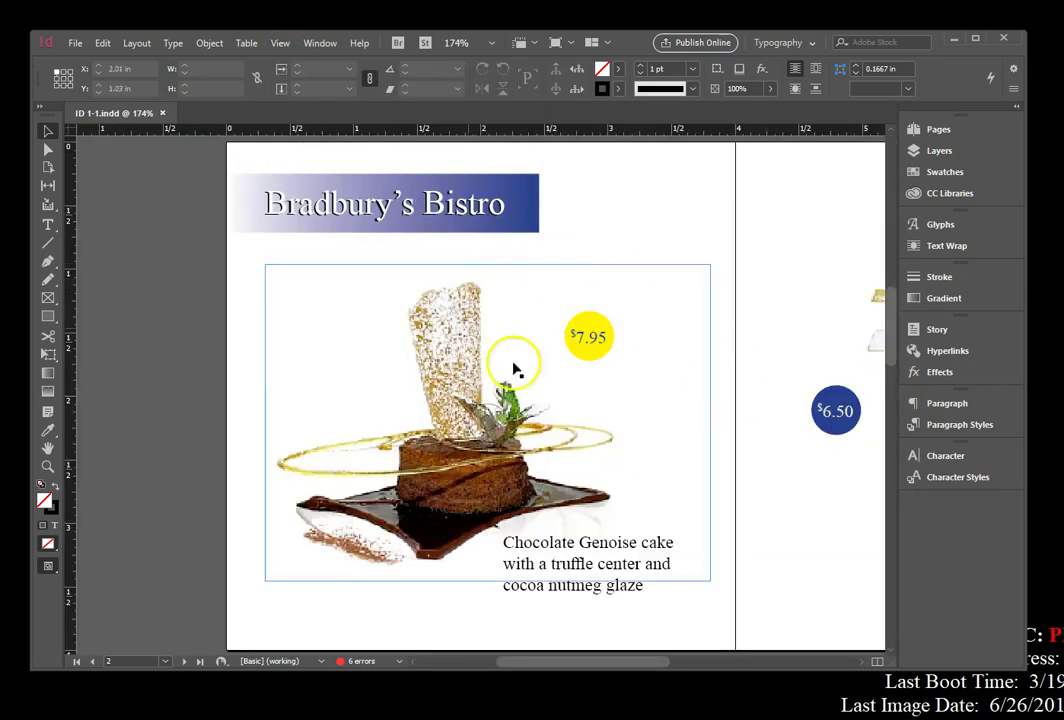
pyautogui.click(571, 366)
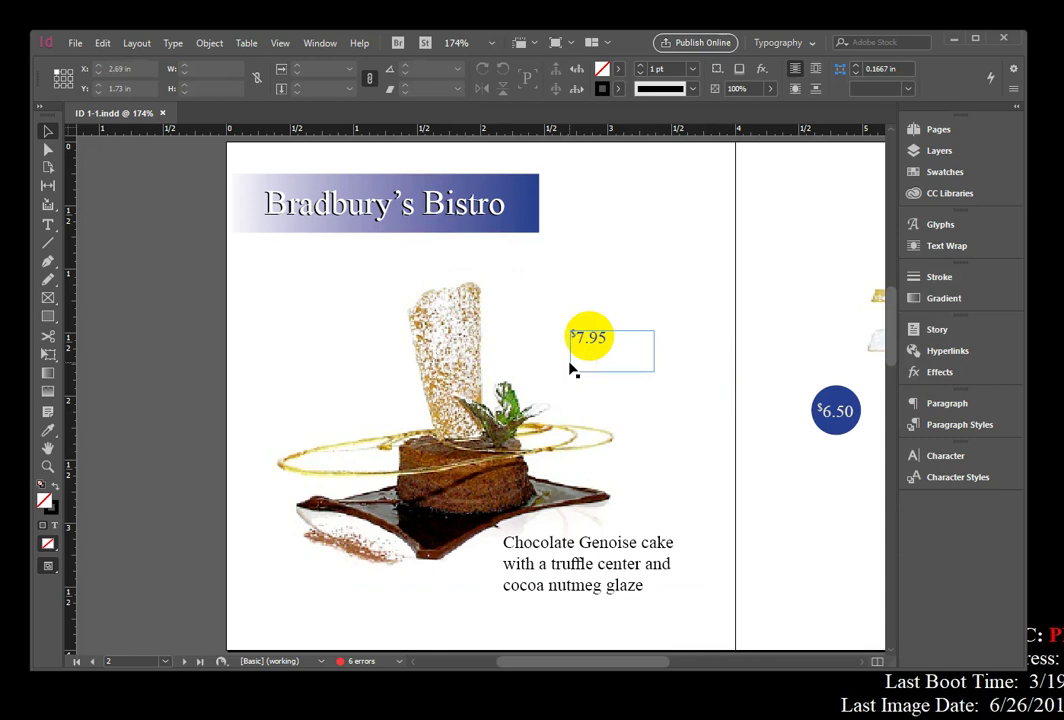
pyautogui.hotkey('ctrl', 'shift', 'a')
pyautogui.click(278, 43)
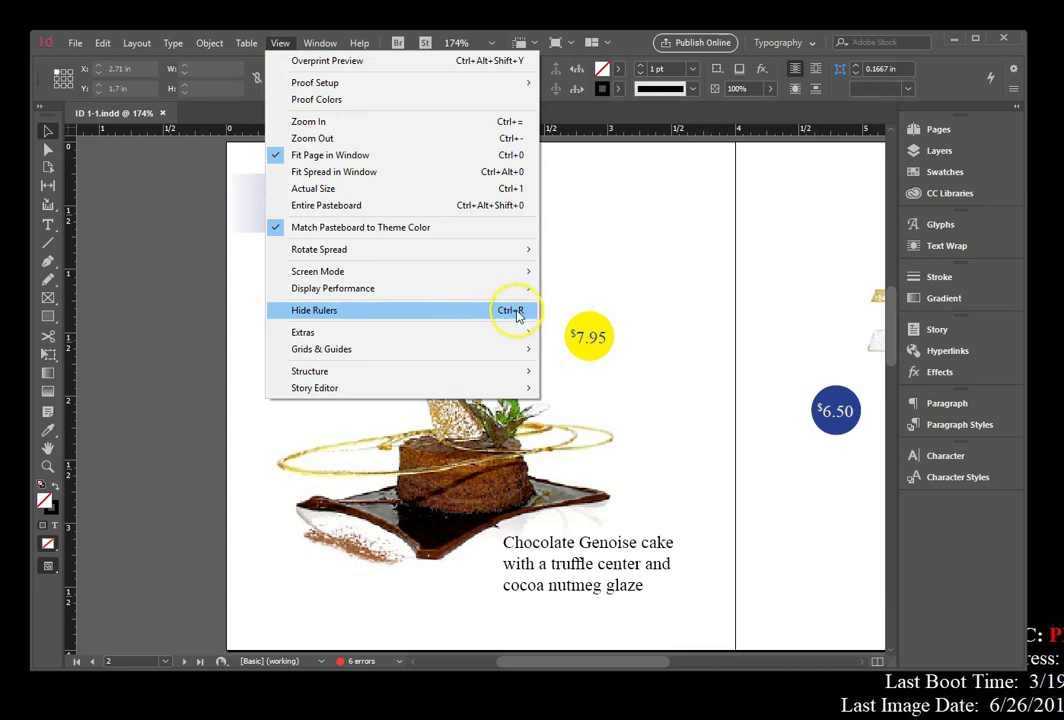
# Hide the rulers around the chocolate cake page
pyautogui.click(469, 310)
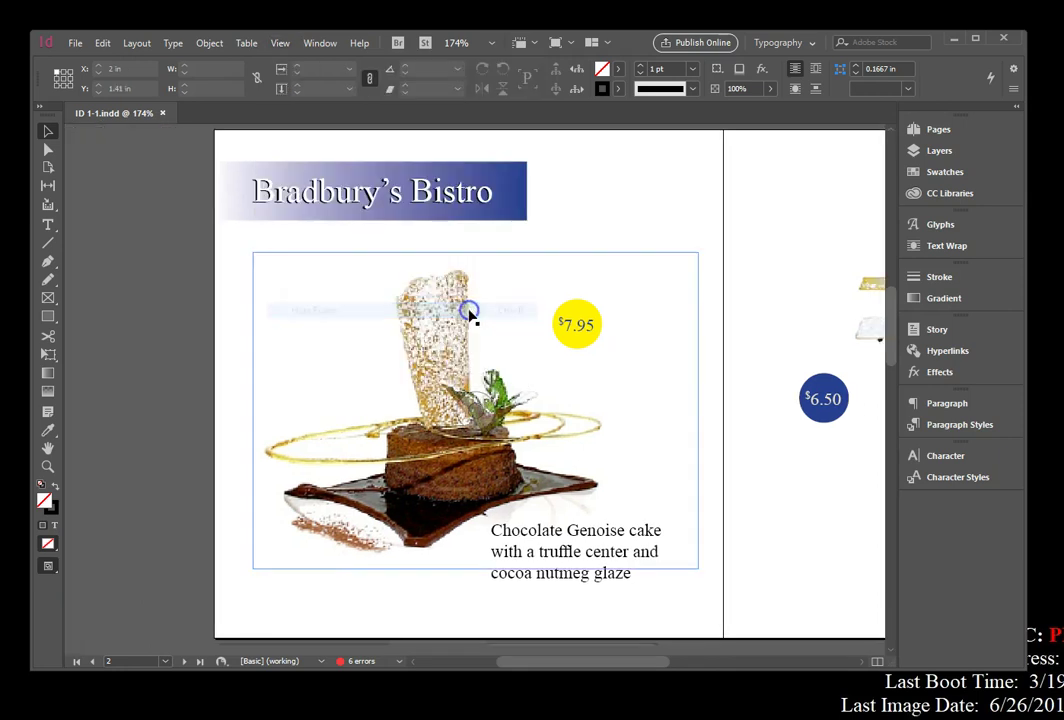
pyautogui.click(280, 43)
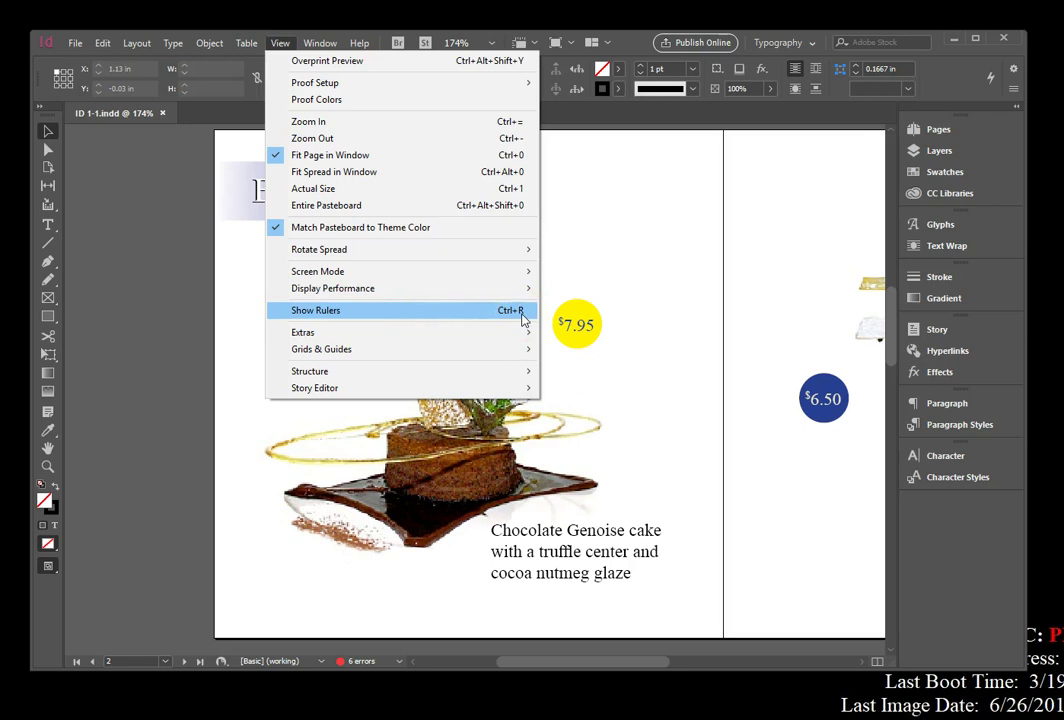
pyautogui.click(675, 222)
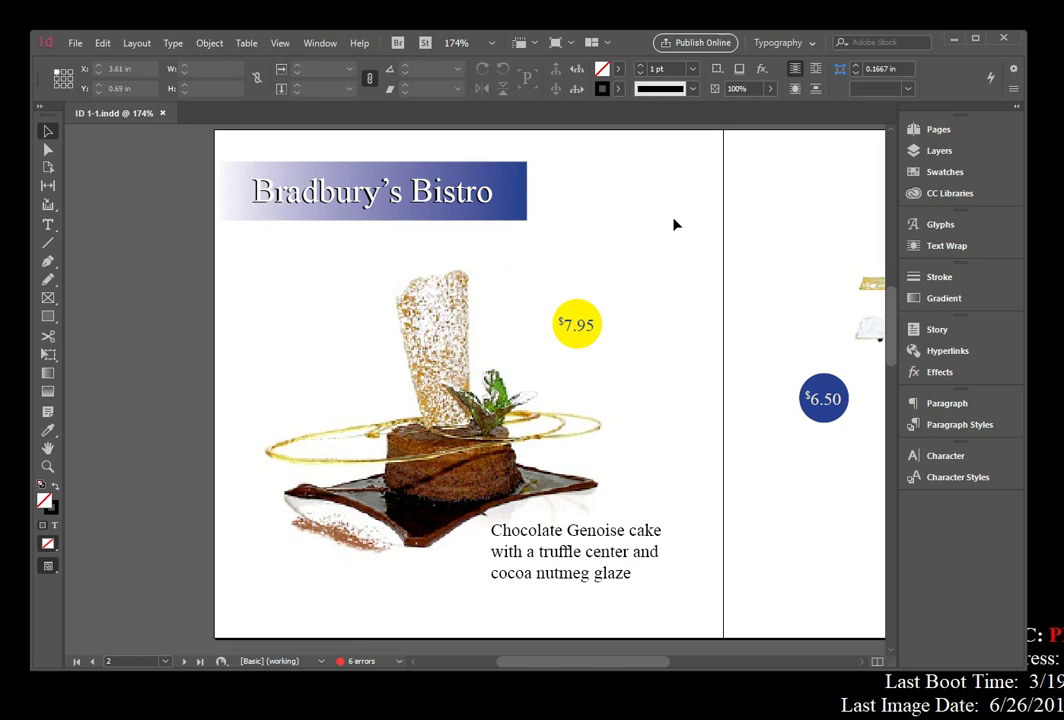
# Show the inch rulers again with Ctrl+R, then select and deselect the Bradbury's Bistro banner
pyautogui.hotkey('ctrl', 'r')
pyautogui.click(717, 228)
pyautogui.click(697, 197)
pyautogui.hotkey('ctrl', 'r')
pyautogui.click(276, 92)
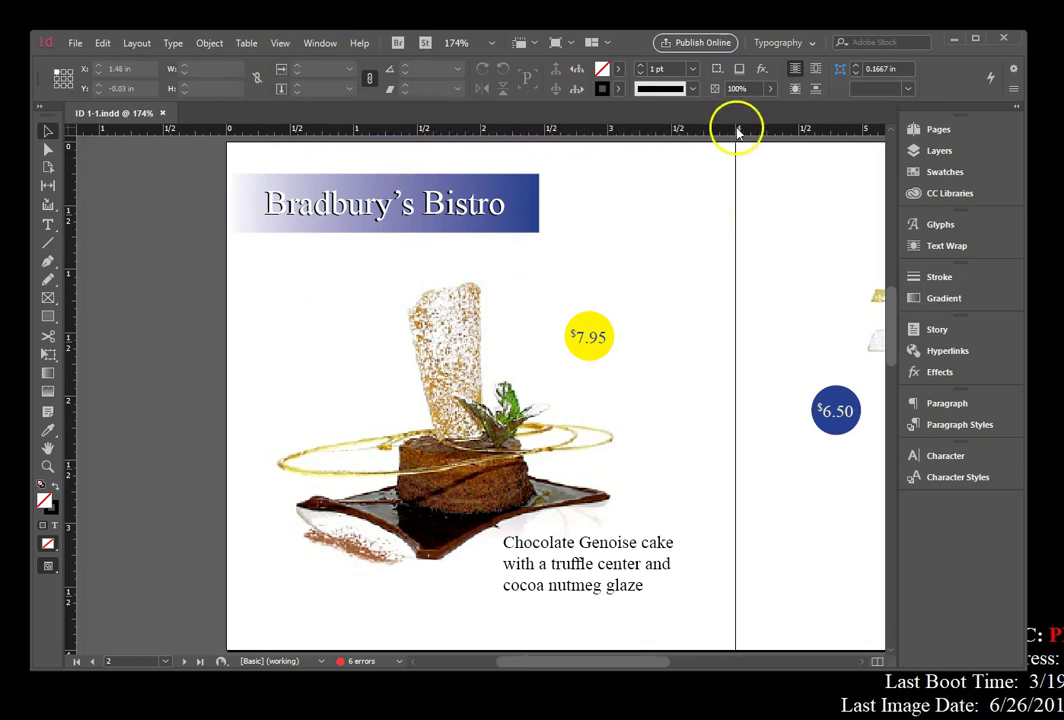
pyautogui.click(373, 193)
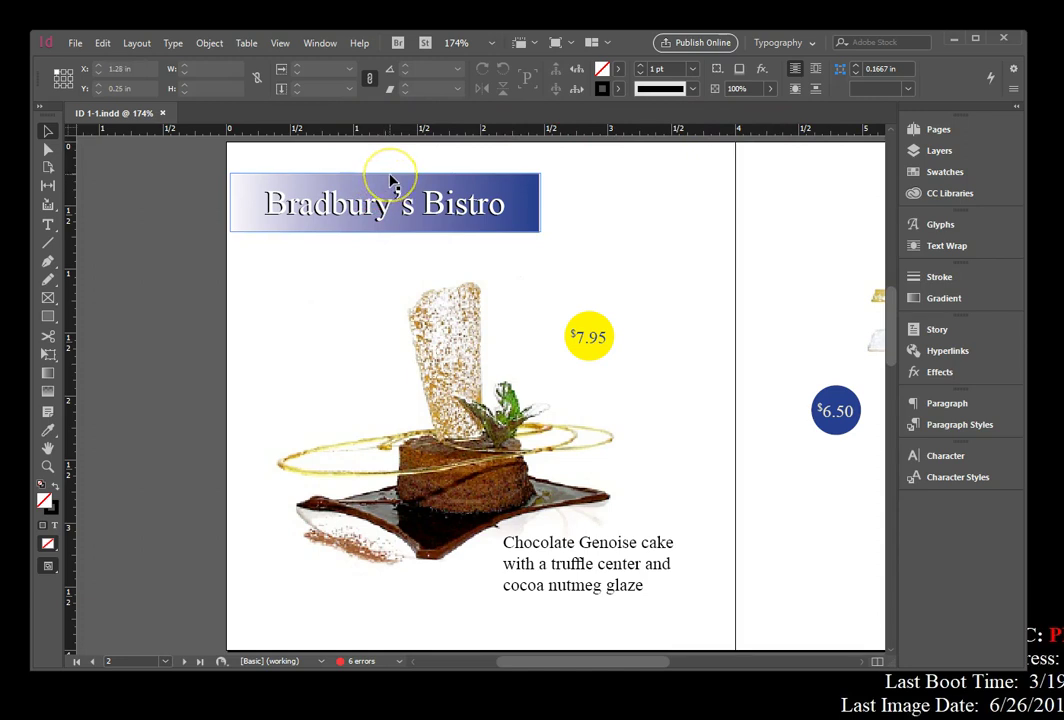
pyautogui.click(400, 158)
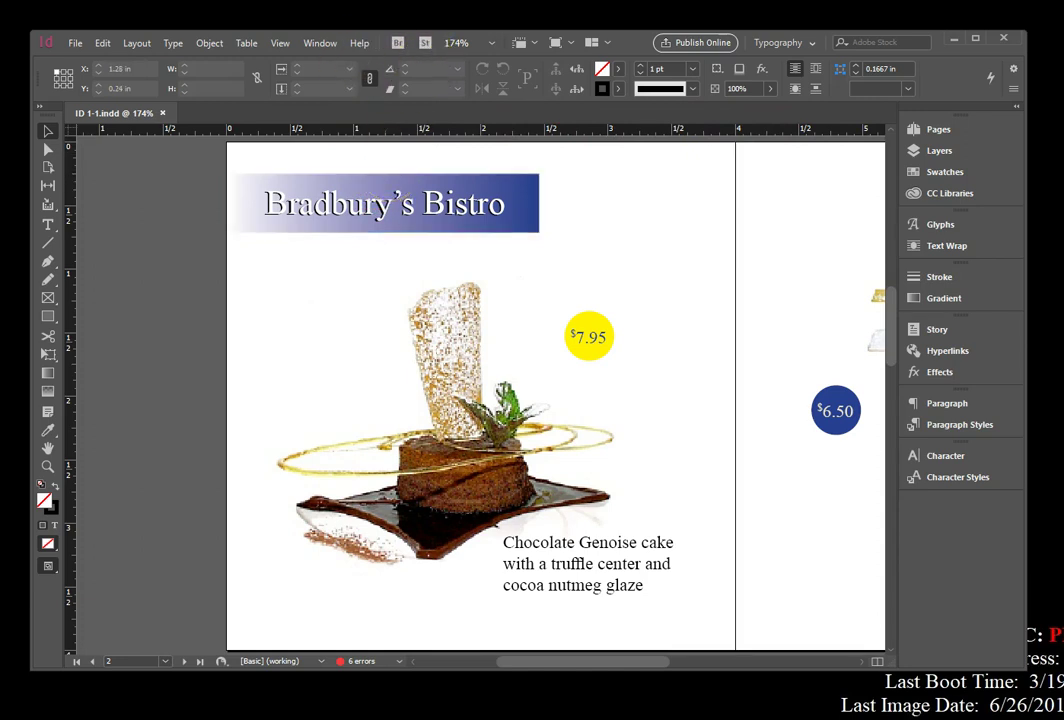
# In Units & Increments preferences, set horizontal and vertical ruler units to Picas
pyautogui.click(102, 43)
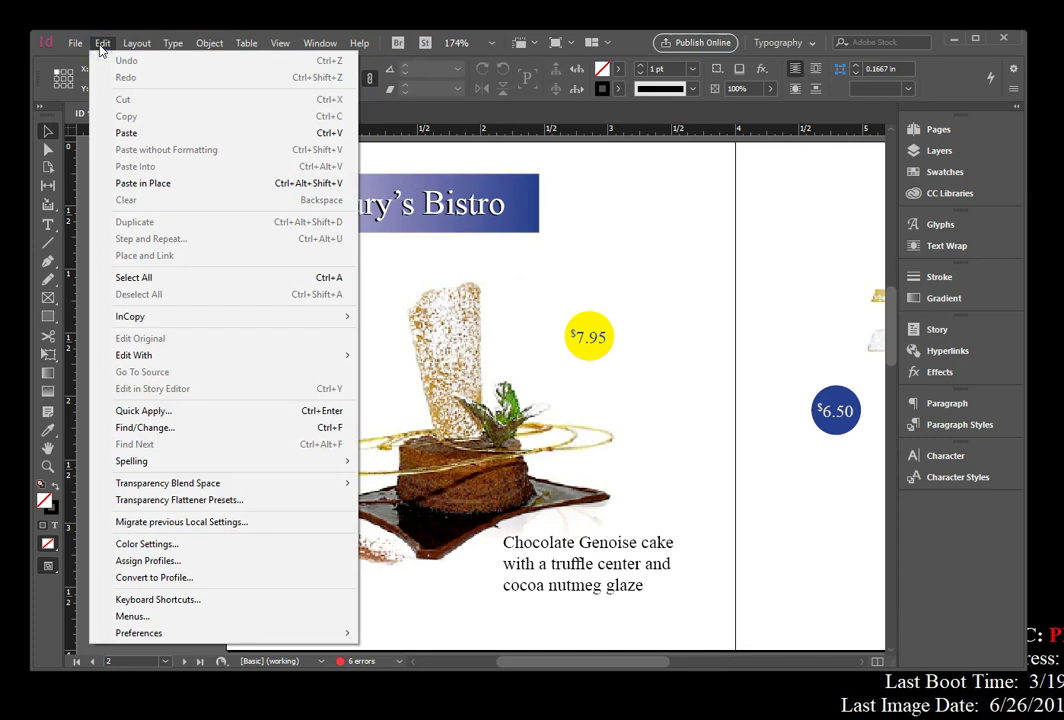
pyautogui.click(207, 632)
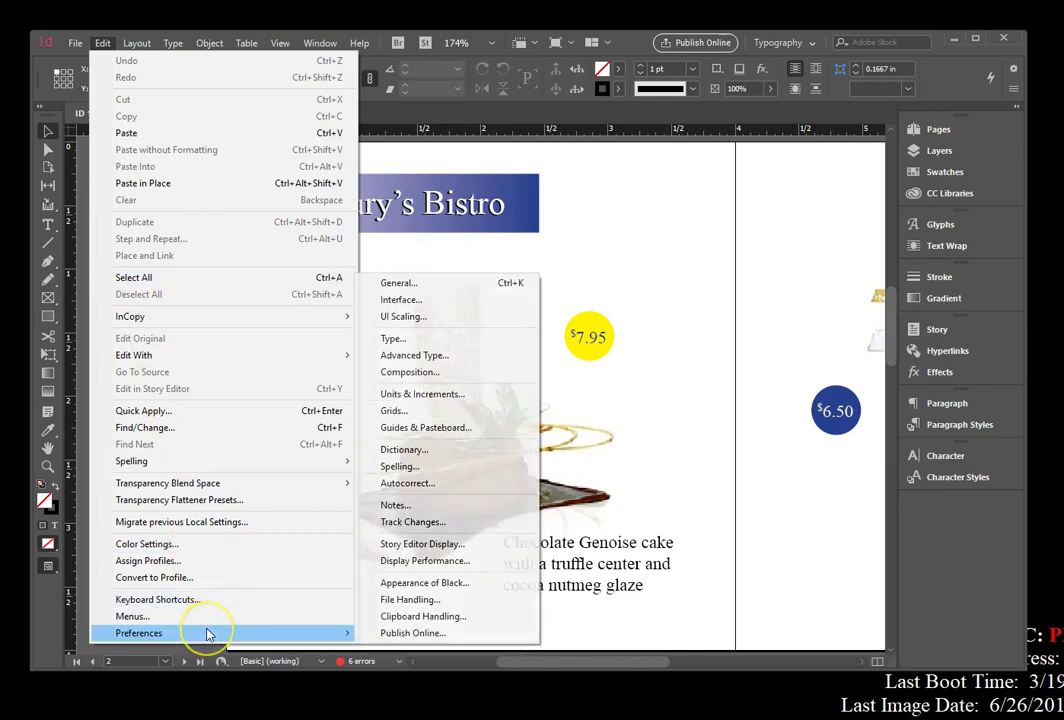
pyautogui.click(437, 394)
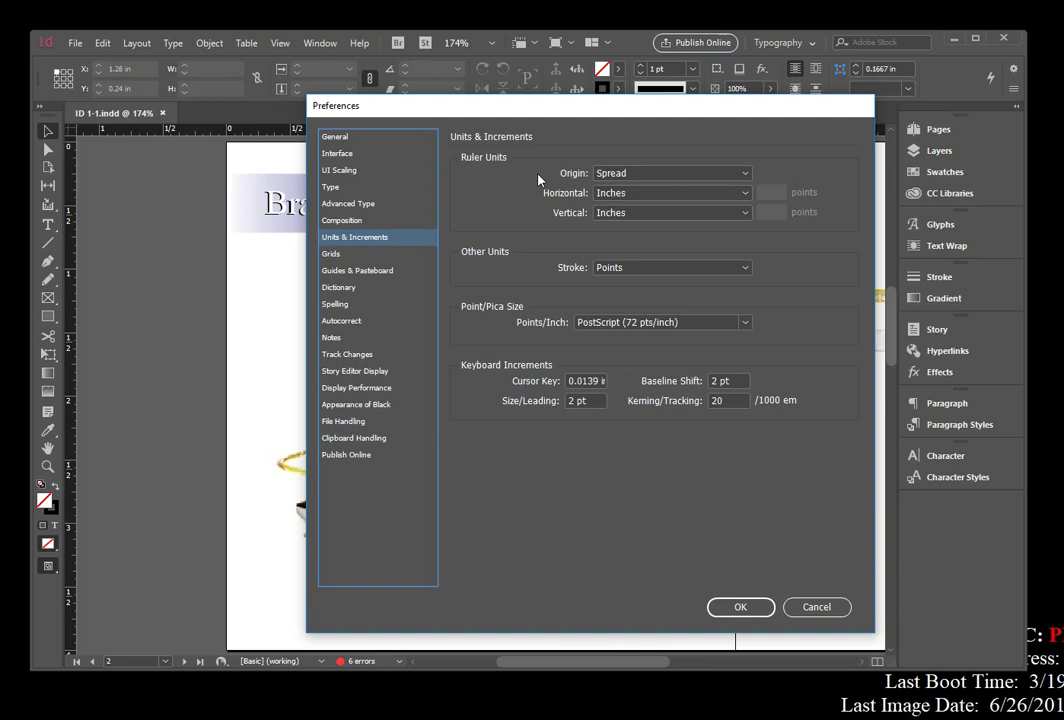
pyautogui.click(745, 194)
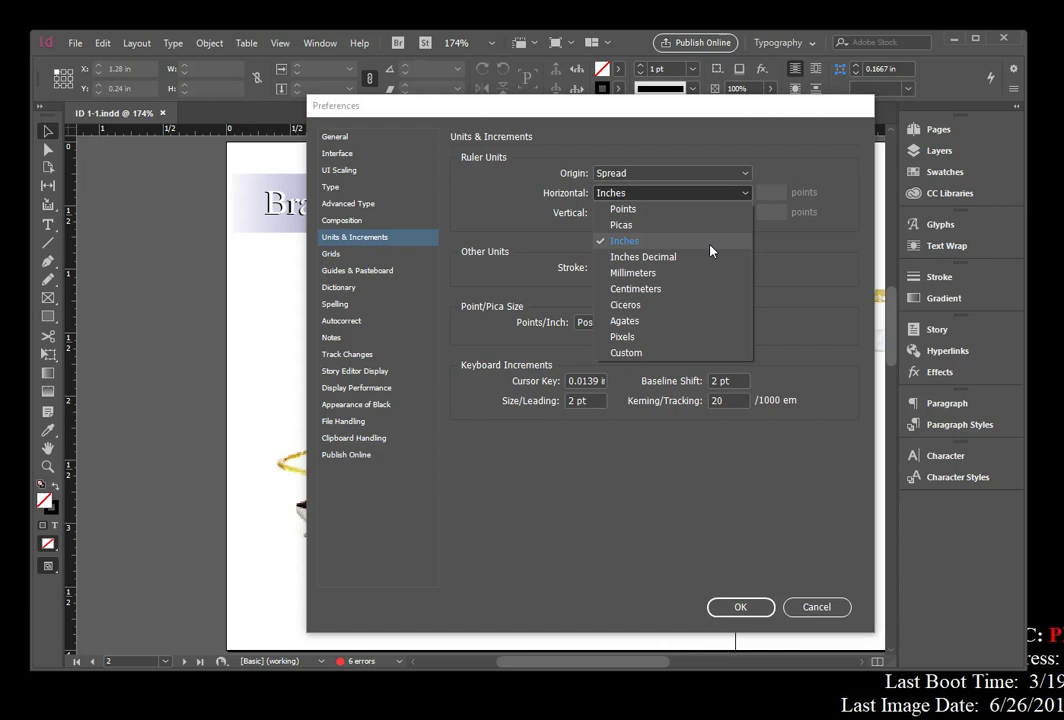
pyautogui.click(711, 226)
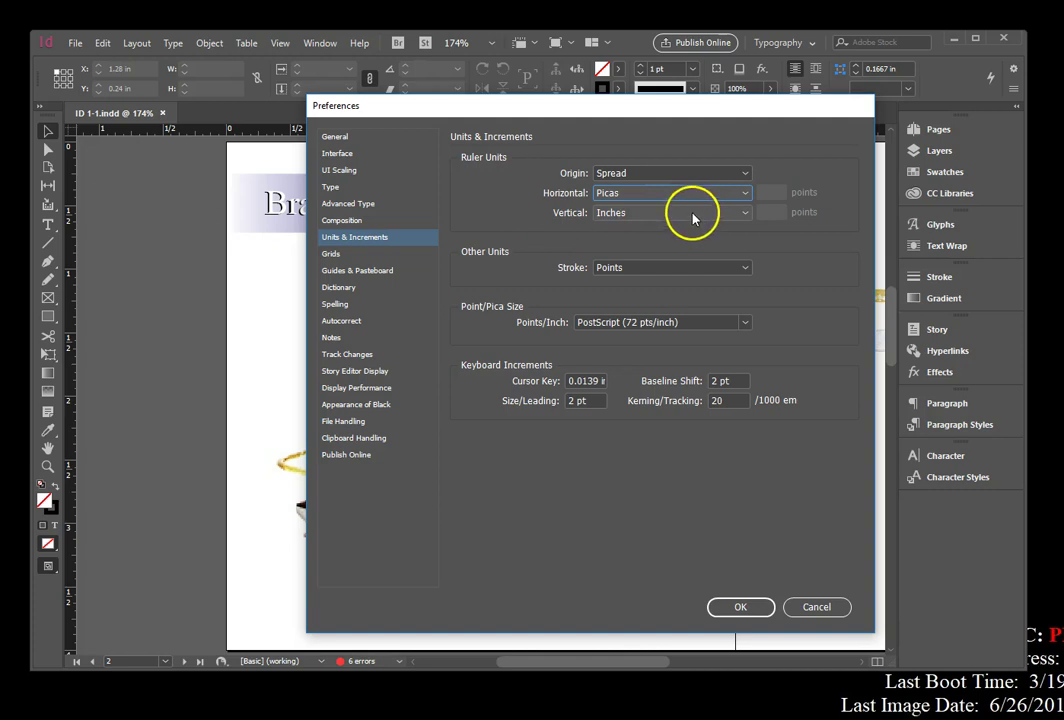
pyautogui.click(692, 213)
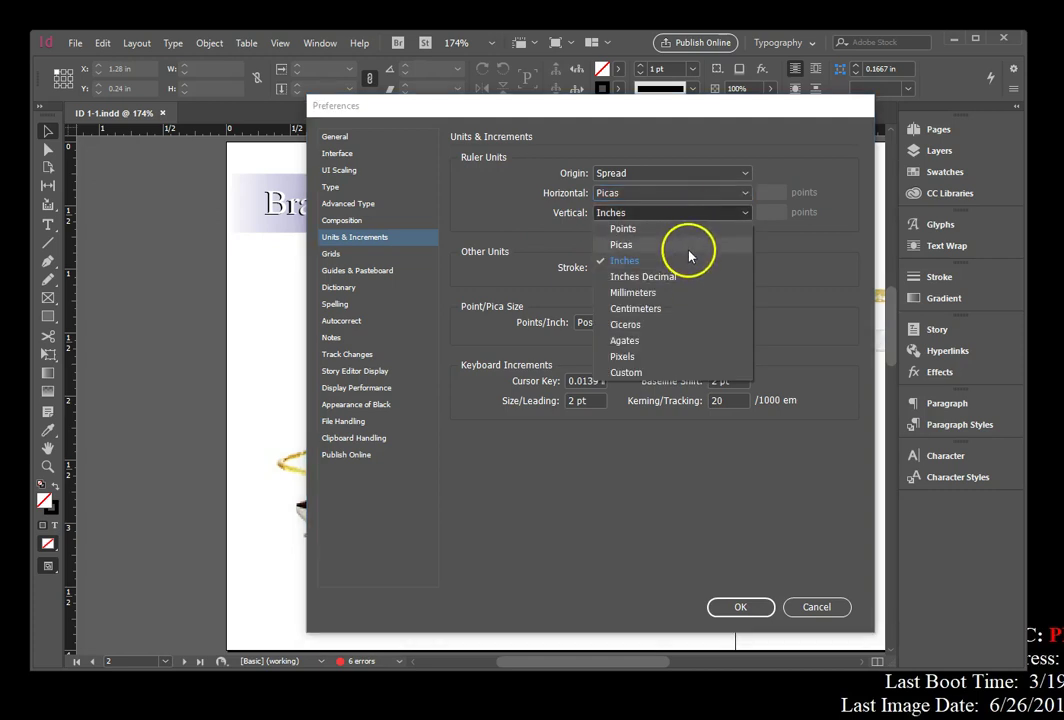
pyautogui.click(688, 252)
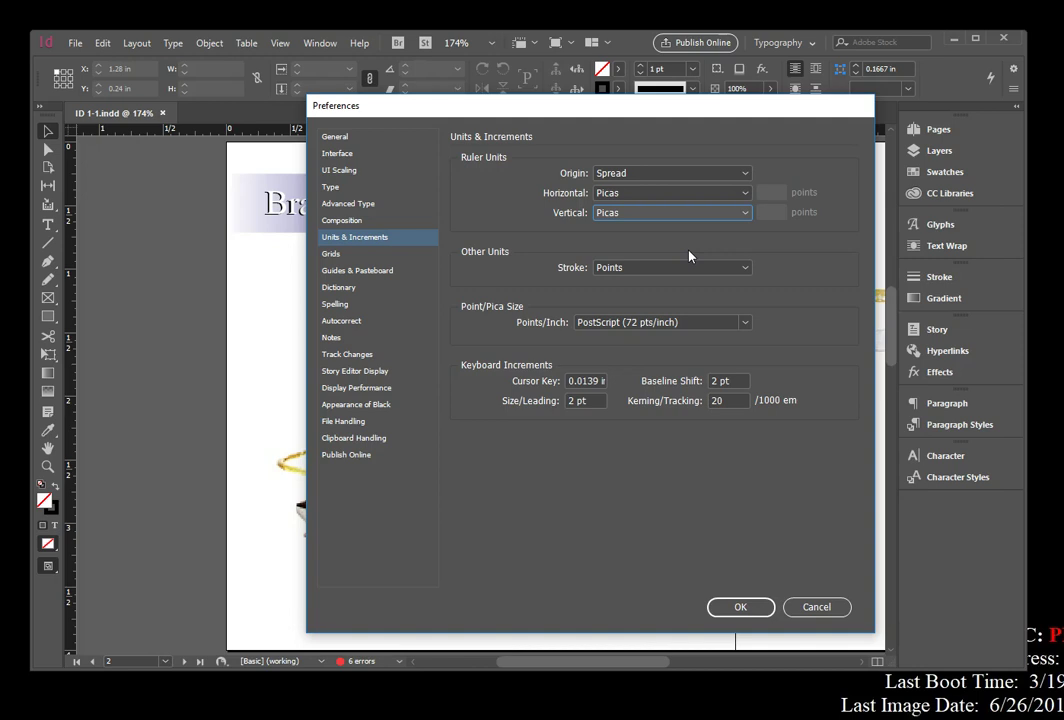
# Apply the Picas setting, then reset horizontal and vertical ruler units to Inches and confirm
pyautogui.click(690, 254)
pyautogui.click(740, 607)
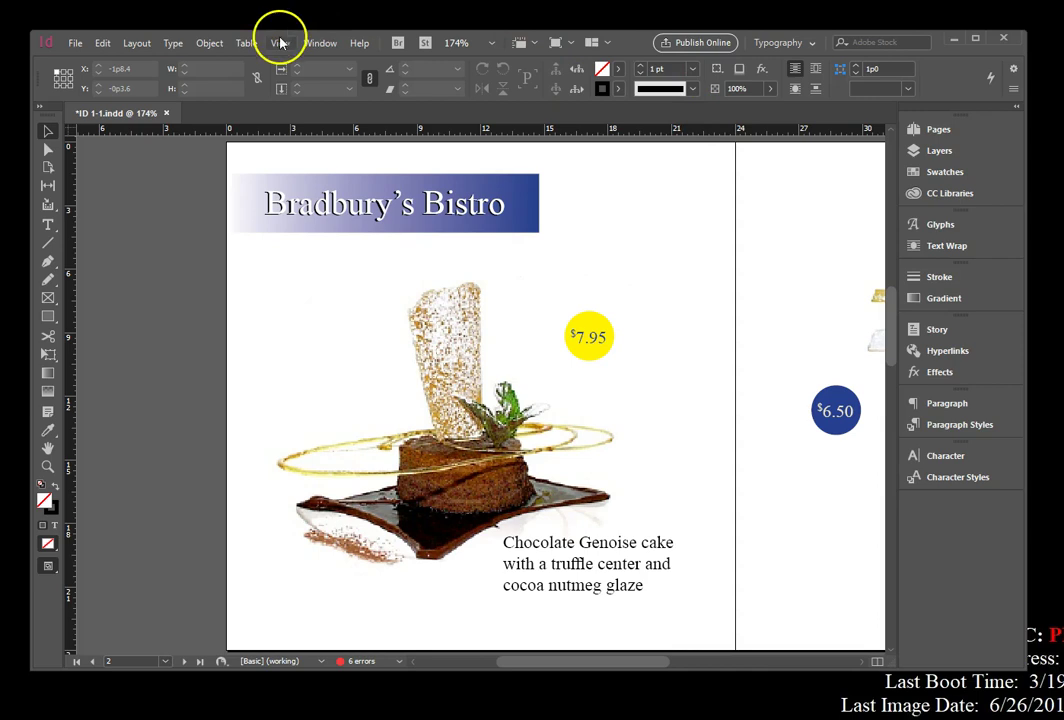
pyautogui.click(103, 43)
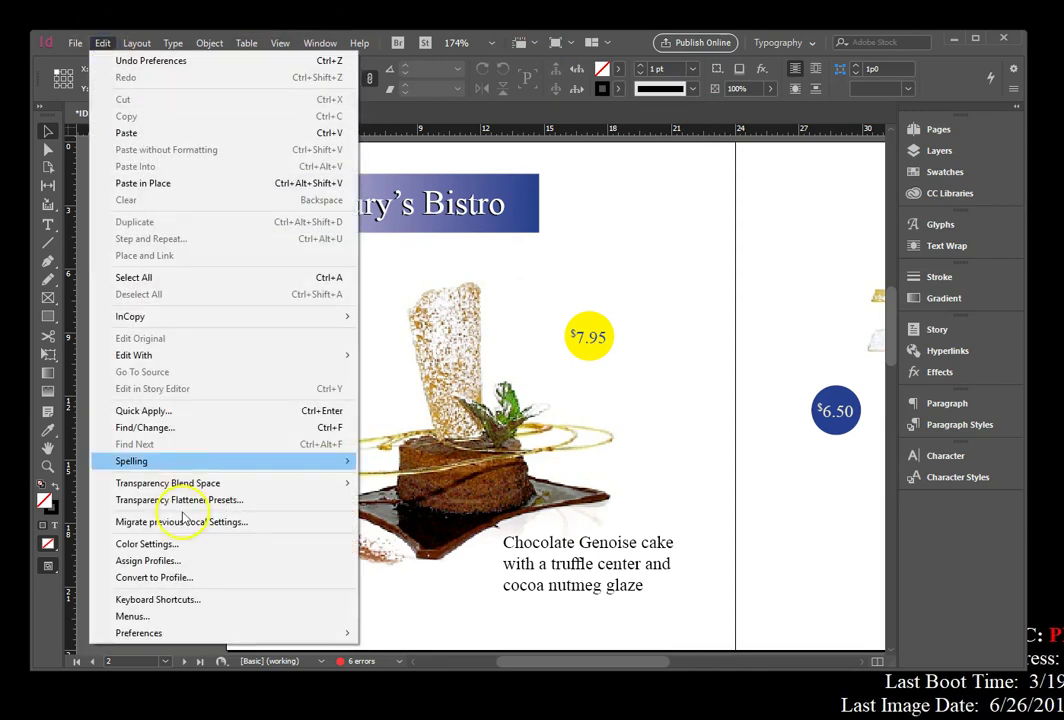
pyautogui.moveTo(209, 632)
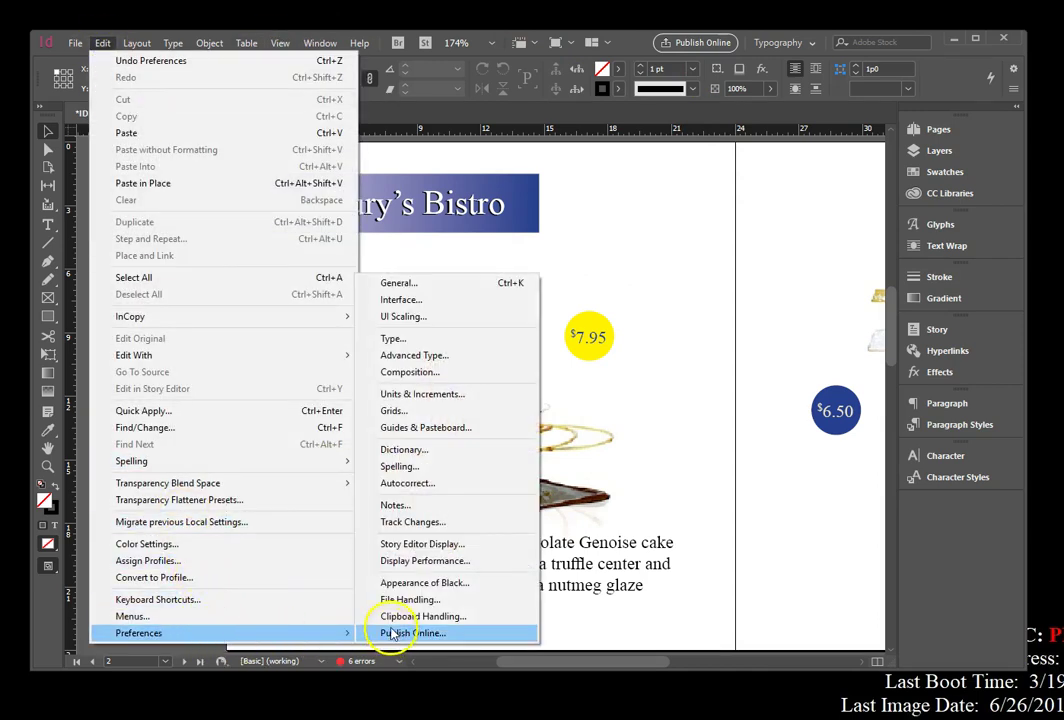
pyautogui.click(416, 394)
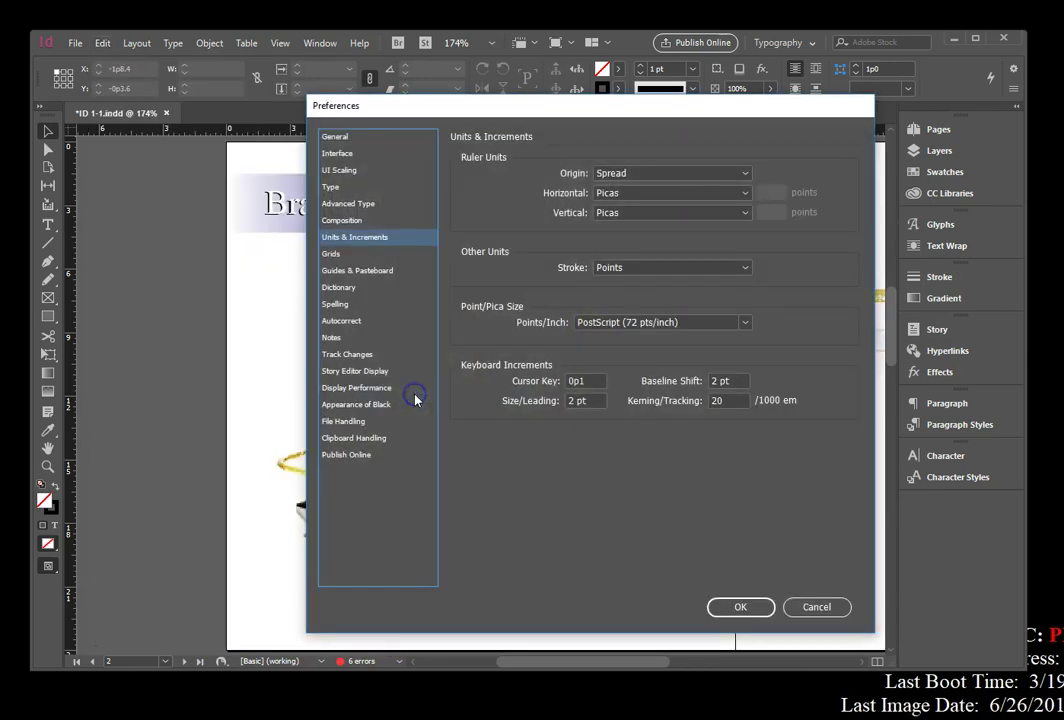
pyautogui.click(731, 198)
pyautogui.click(708, 238)
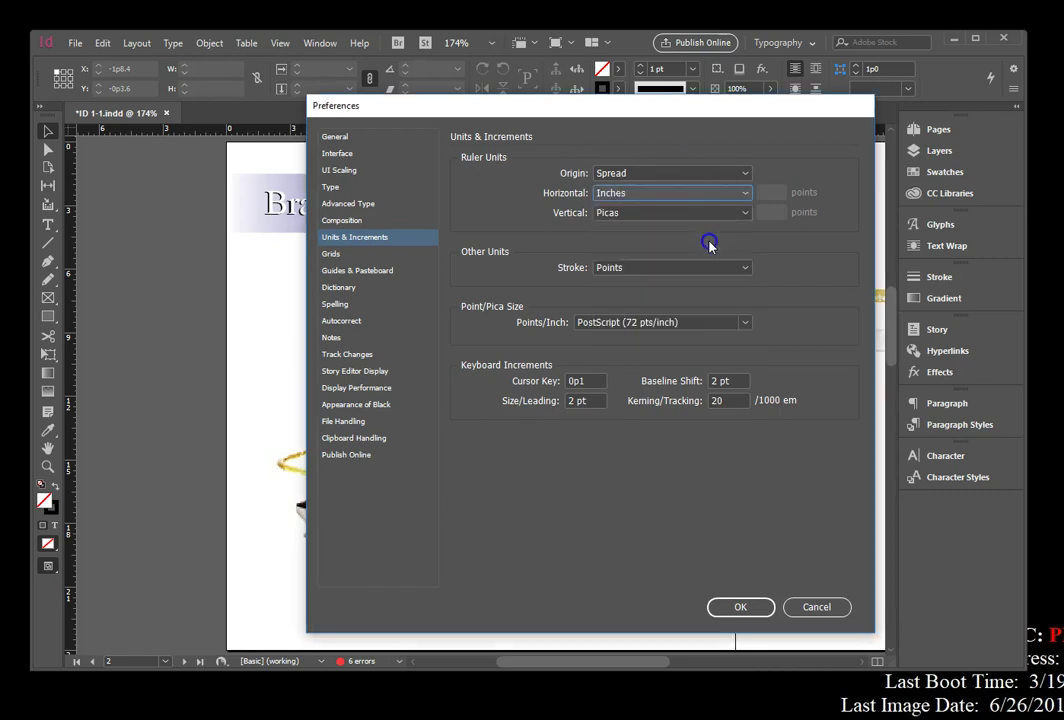
pyautogui.click(731, 214)
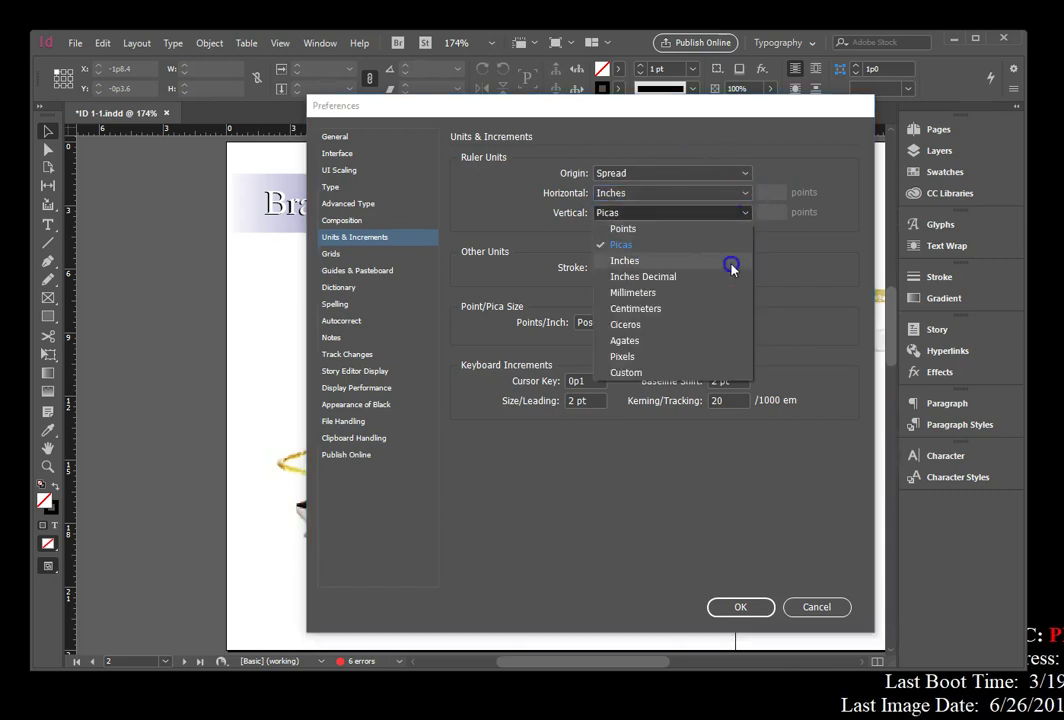
pyautogui.click(729, 261)
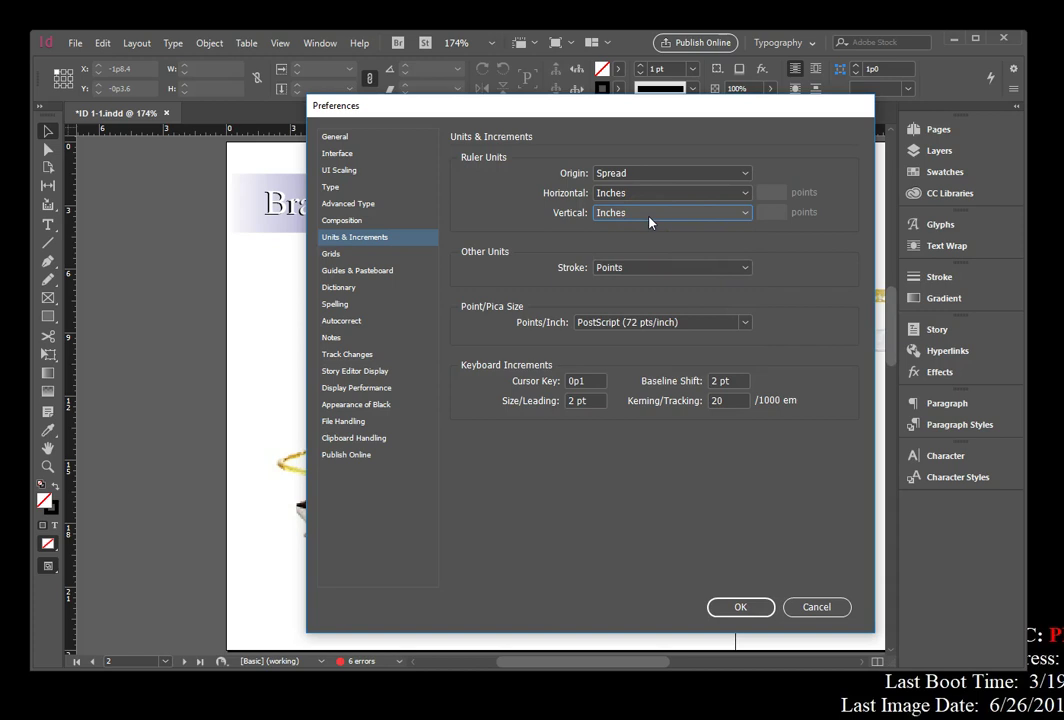
pyautogui.click(740, 606)
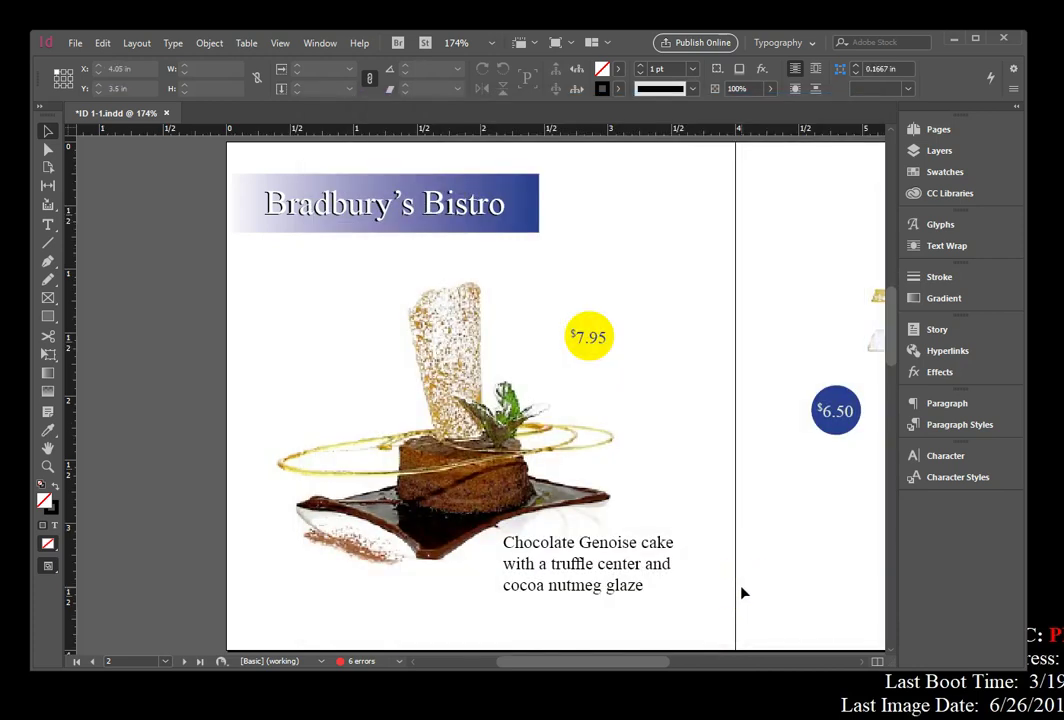
# Show frame edges with Ctrl+H, hide them, then show them again on the cake page
pyautogui.click(813, 578)
pyautogui.click(646, 195)
pyautogui.click(702, 196)
pyautogui.hotkey('ctrl', 'h')
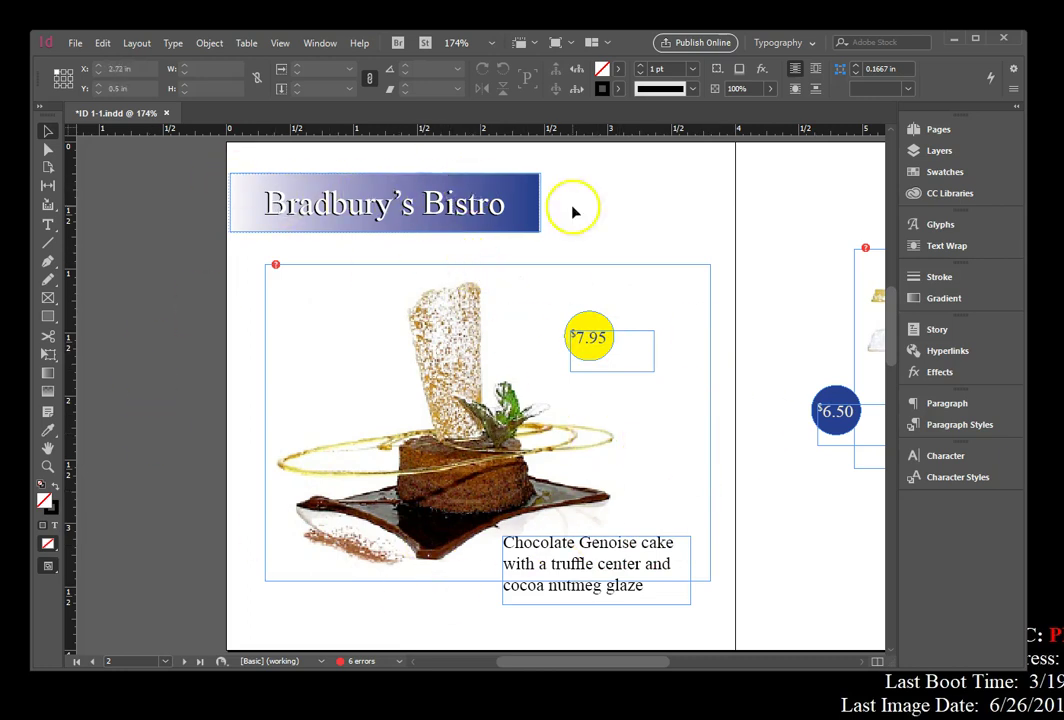
pyautogui.press('w')
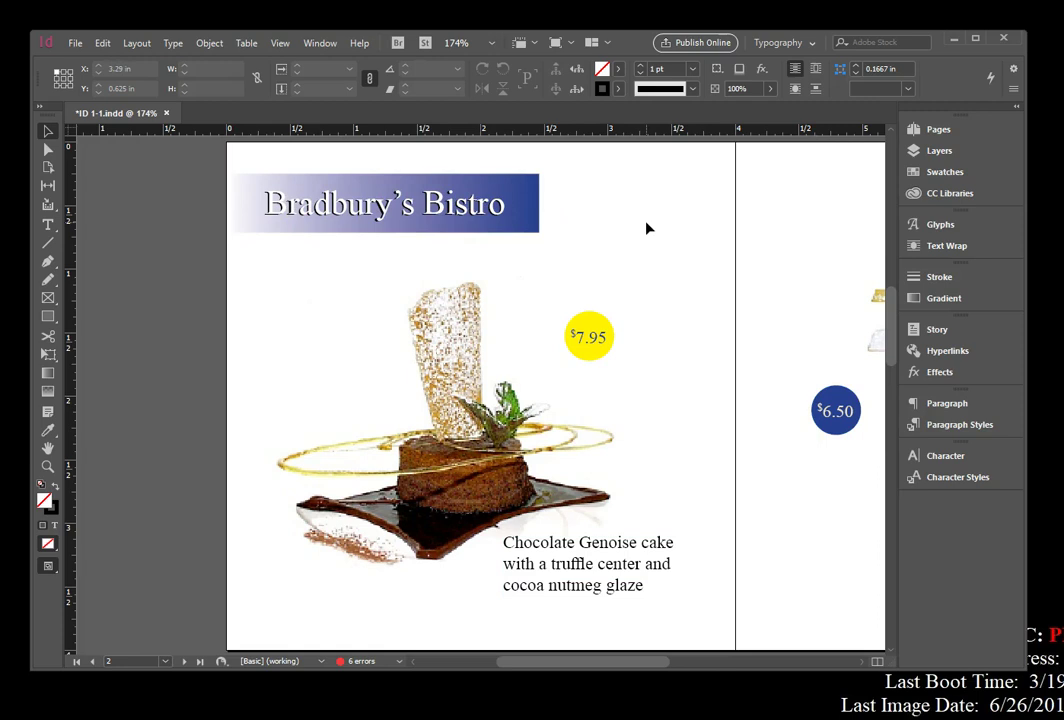
pyautogui.press('w')
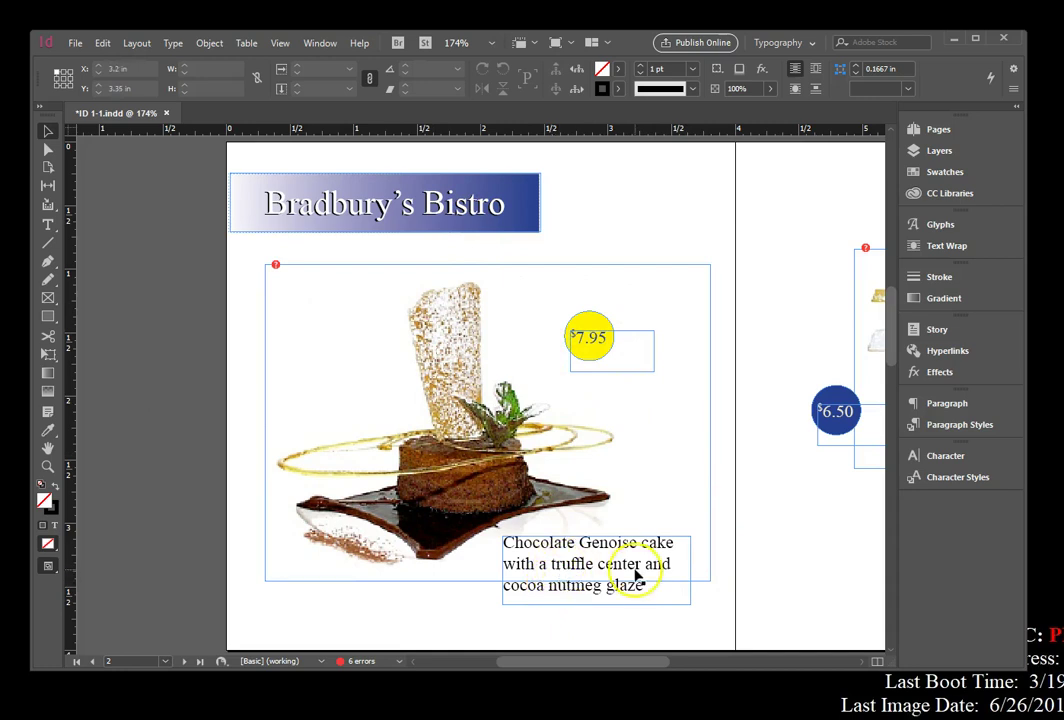
pyautogui.click(677, 564)
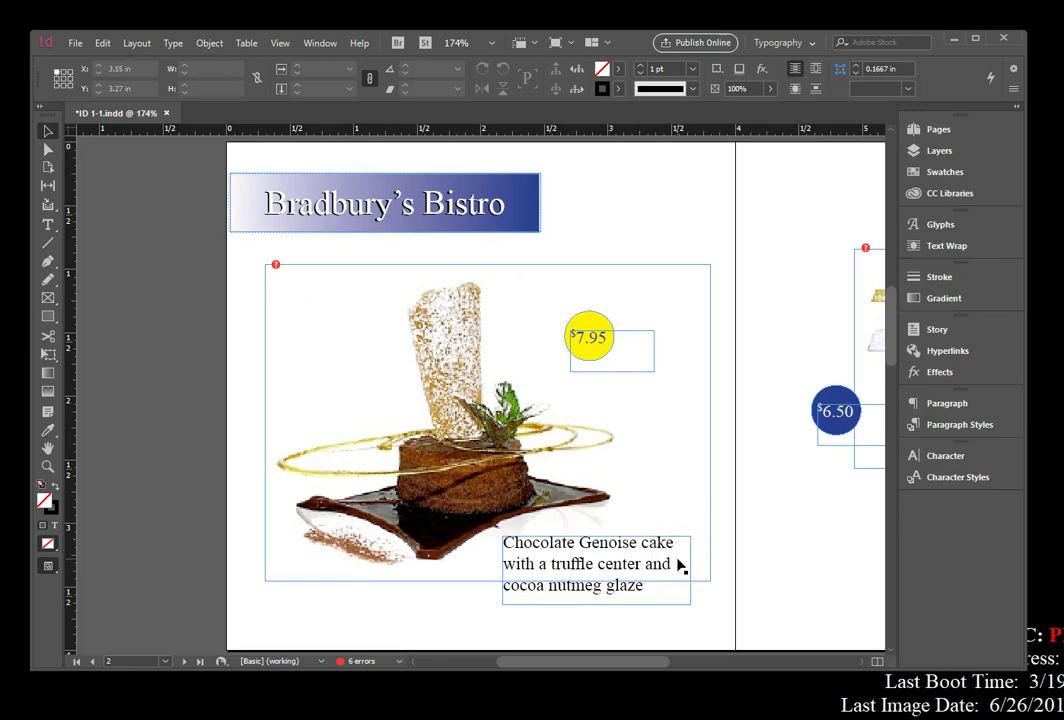
pyautogui.click(743, 572)
pyautogui.click(769, 568)
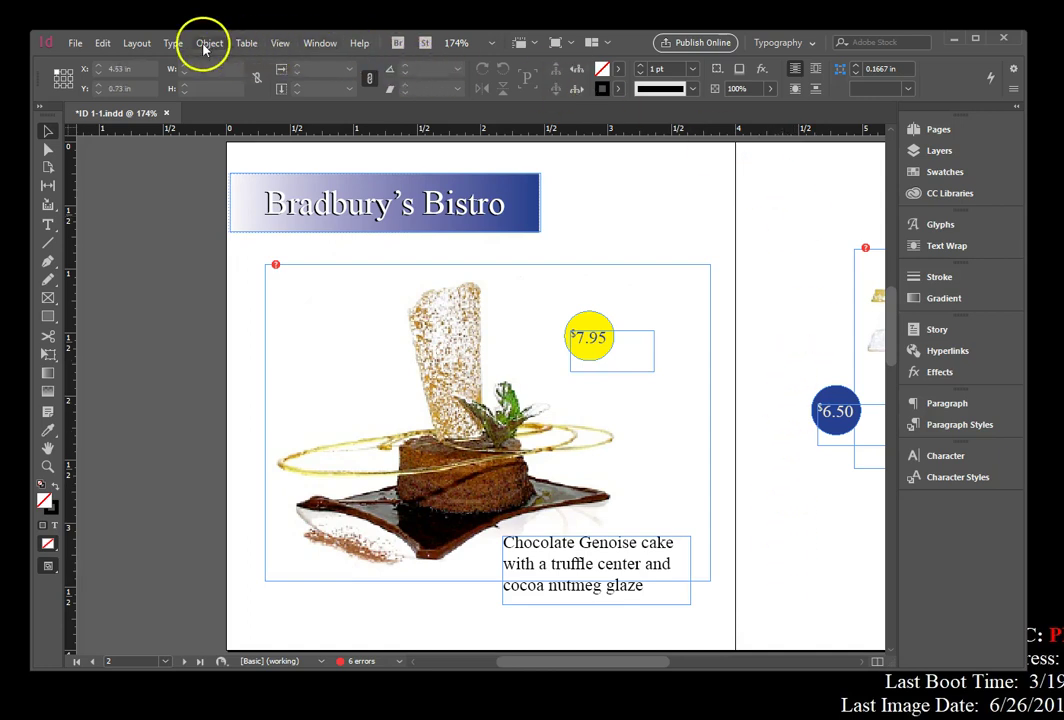
pyautogui.click(280, 44)
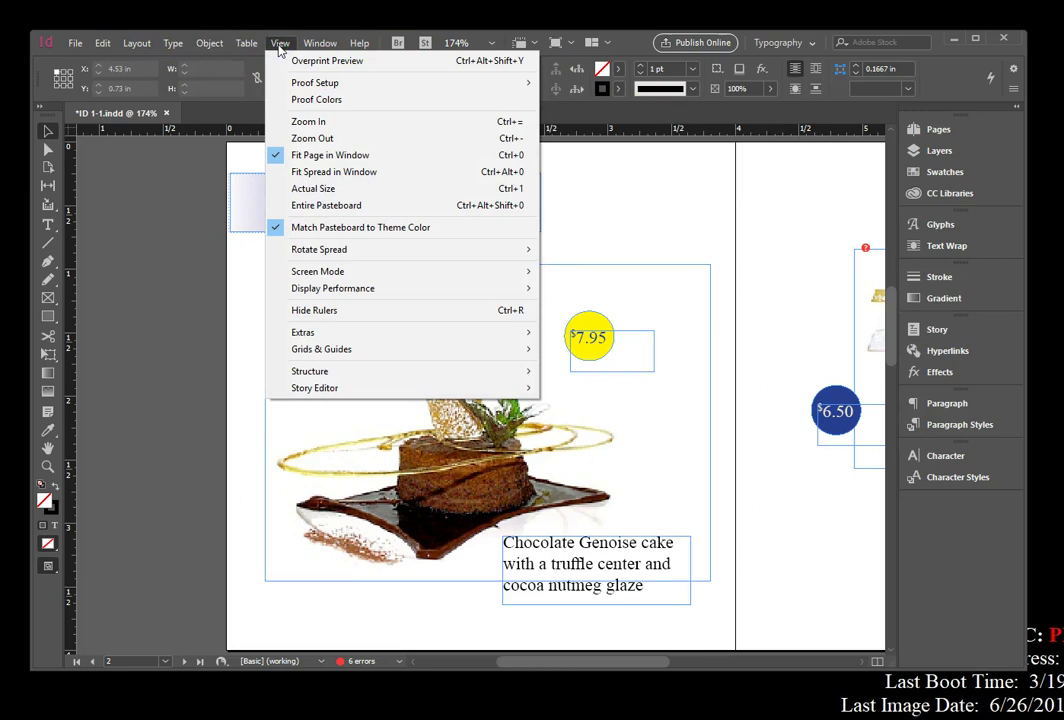
pyautogui.click(421, 349)
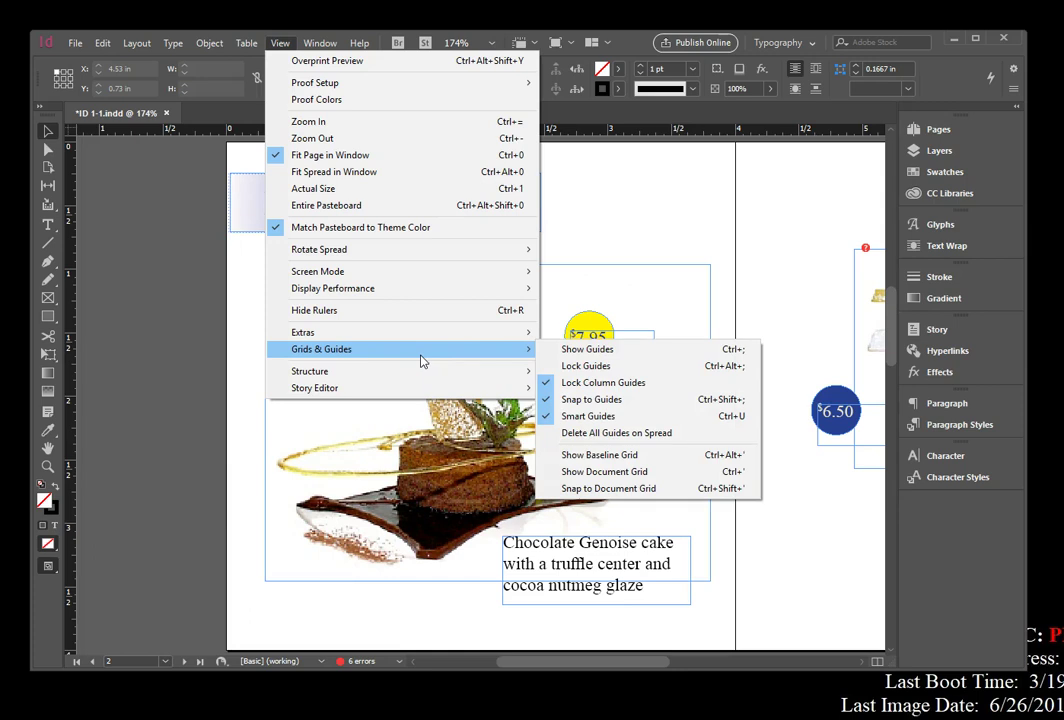
pyautogui.click(279, 43)
pyautogui.click(279, 43)
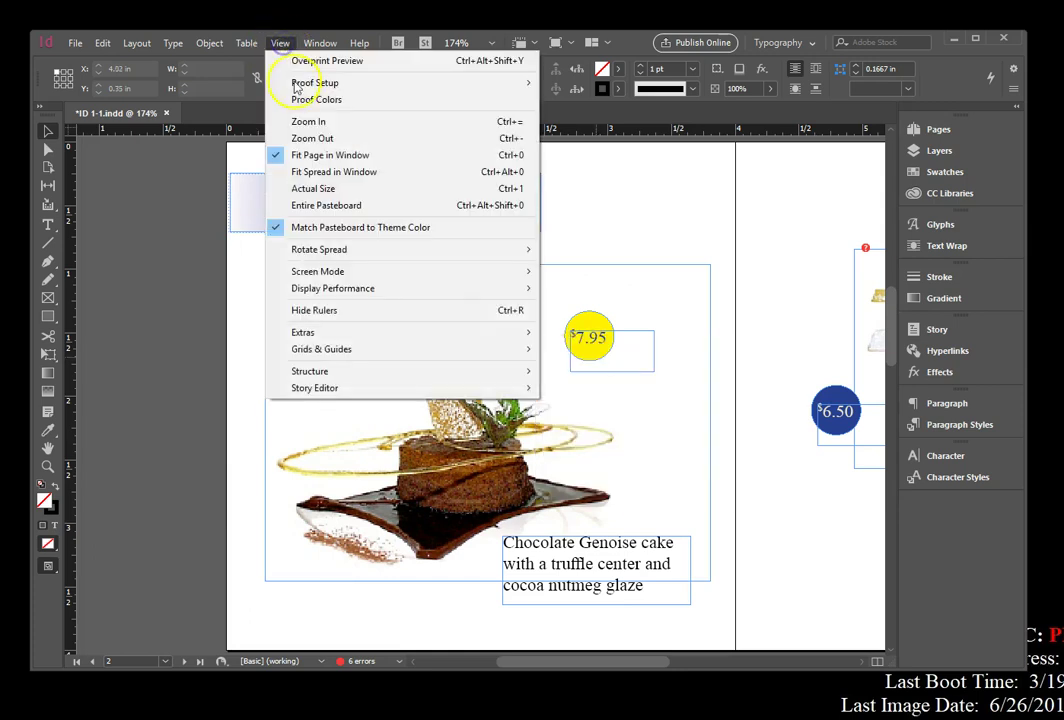
pyautogui.click(365, 351)
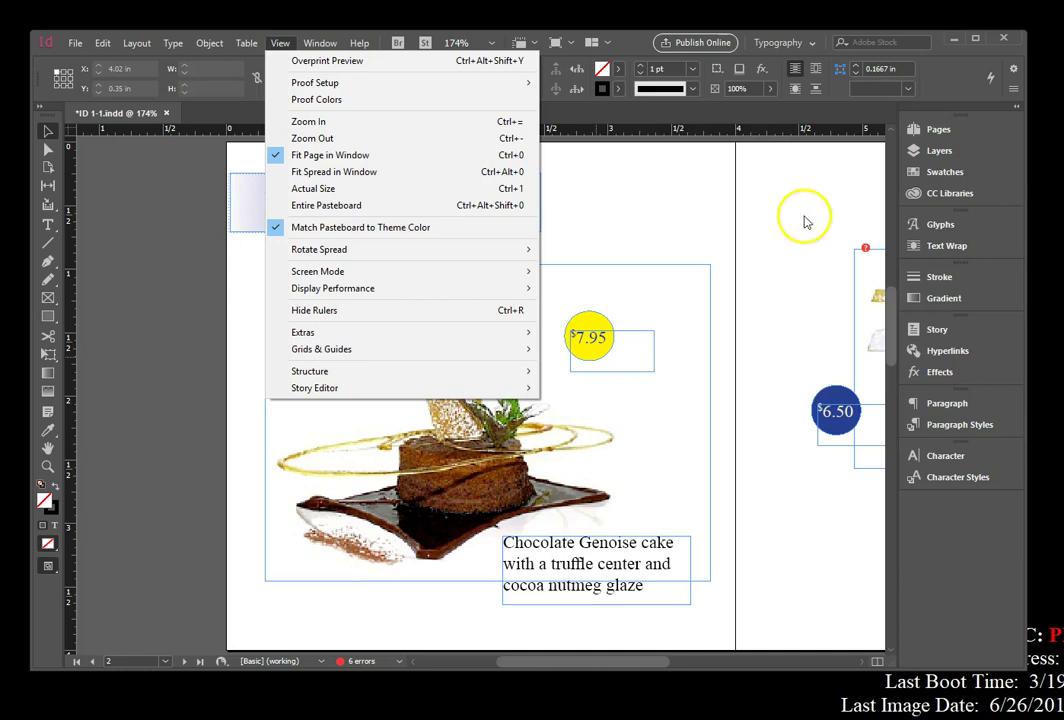
pyautogui.click(648, 198)
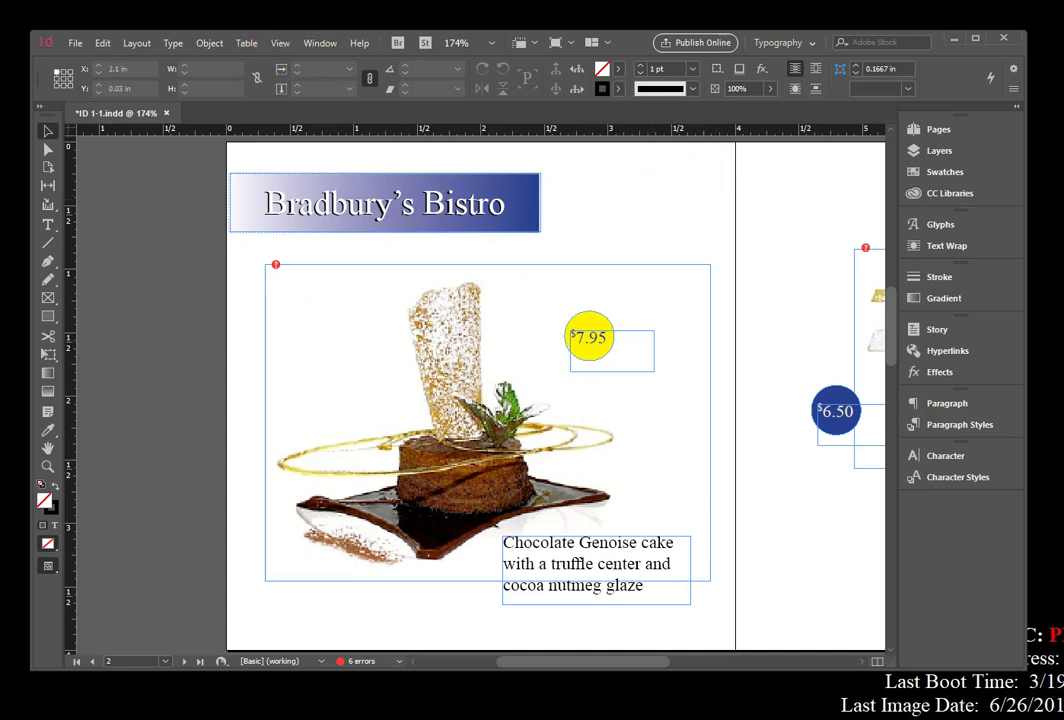
pyautogui.click(279, 44)
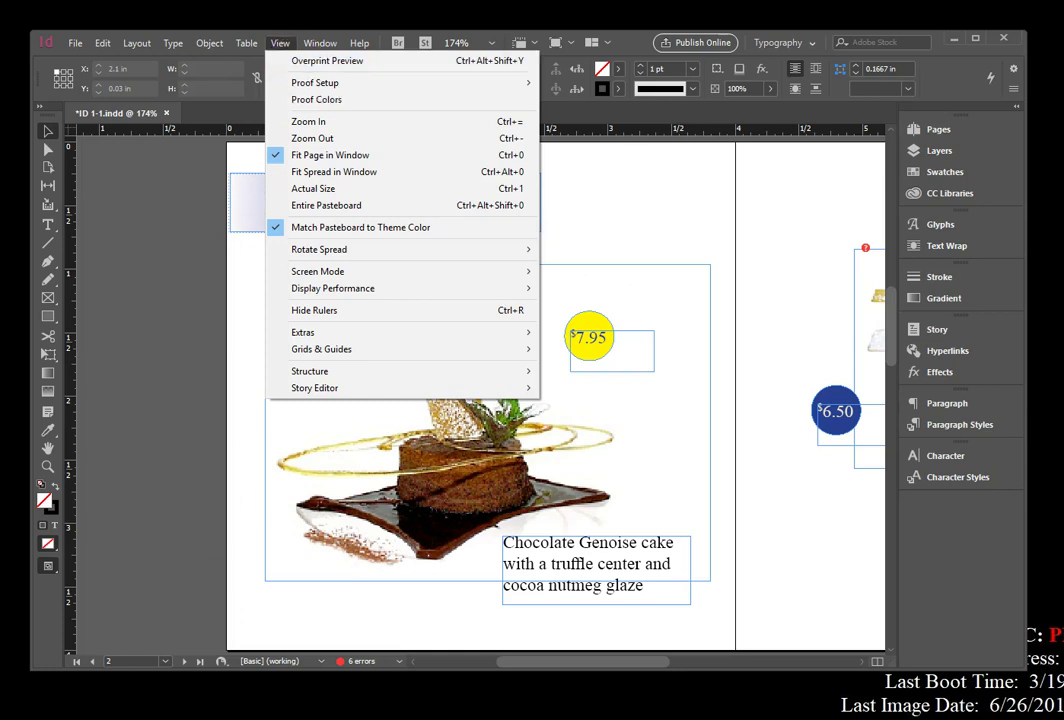
pyautogui.click(280, 43)
pyautogui.click(280, 43)
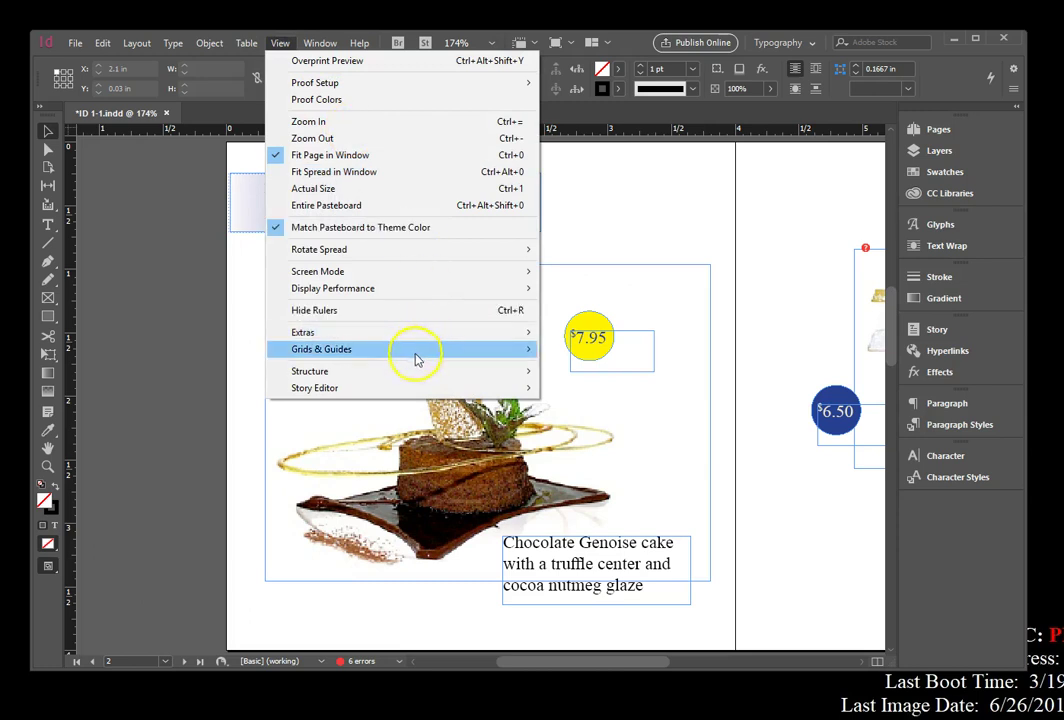
pyautogui.moveTo(425, 270)
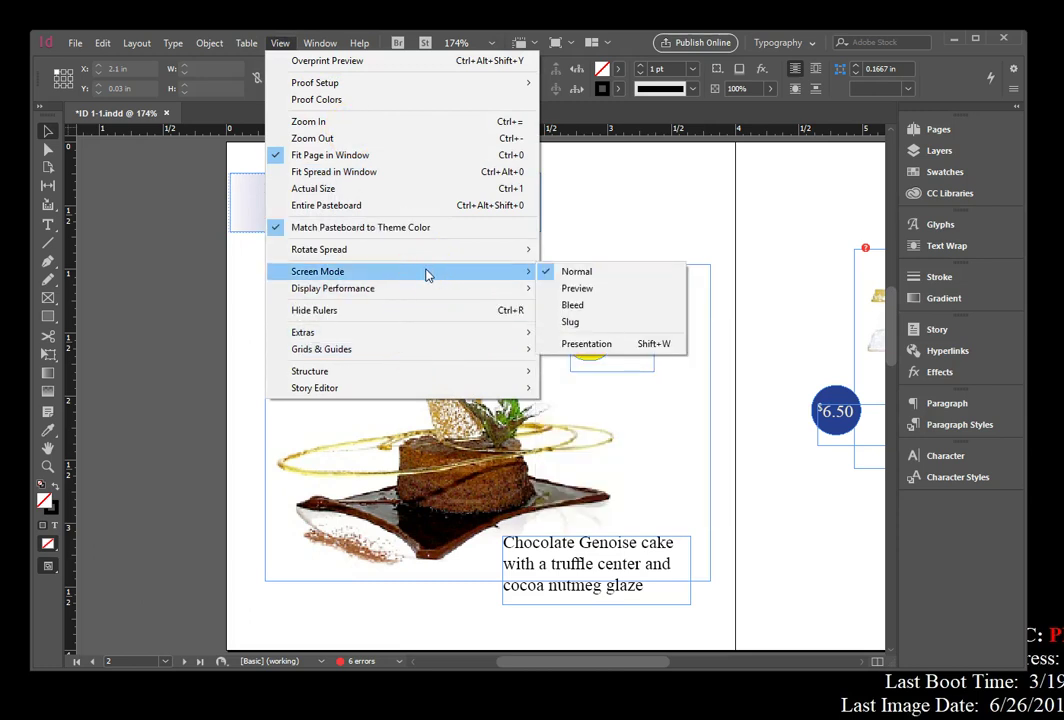
pyautogui.click(574, 289)
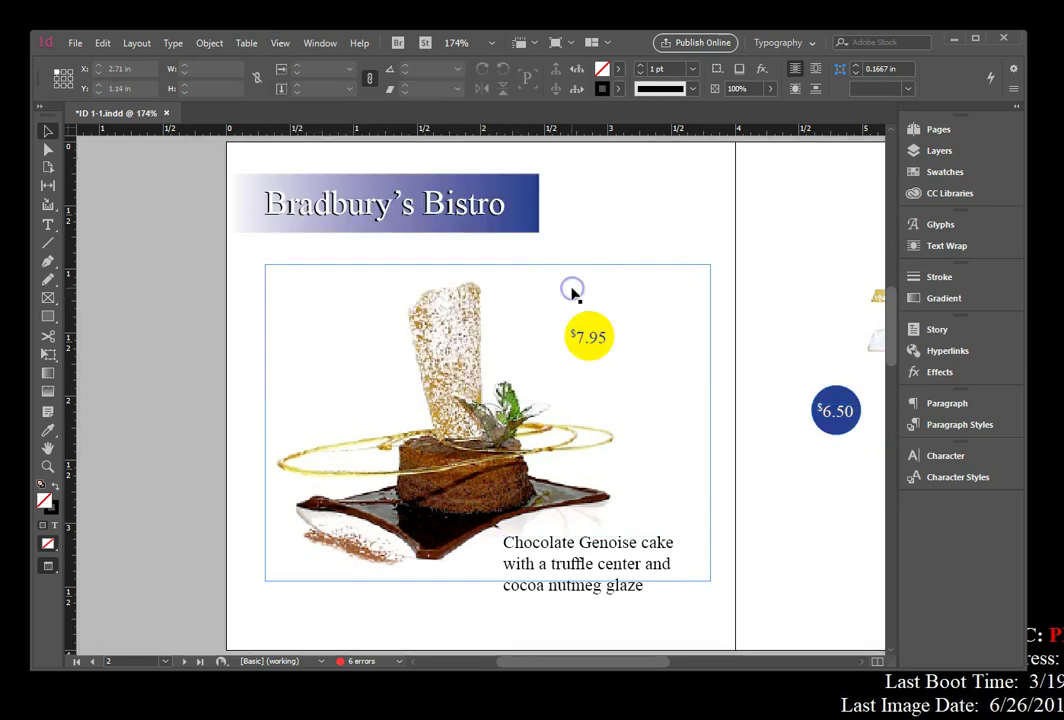
pyautogui.click(772, 302)
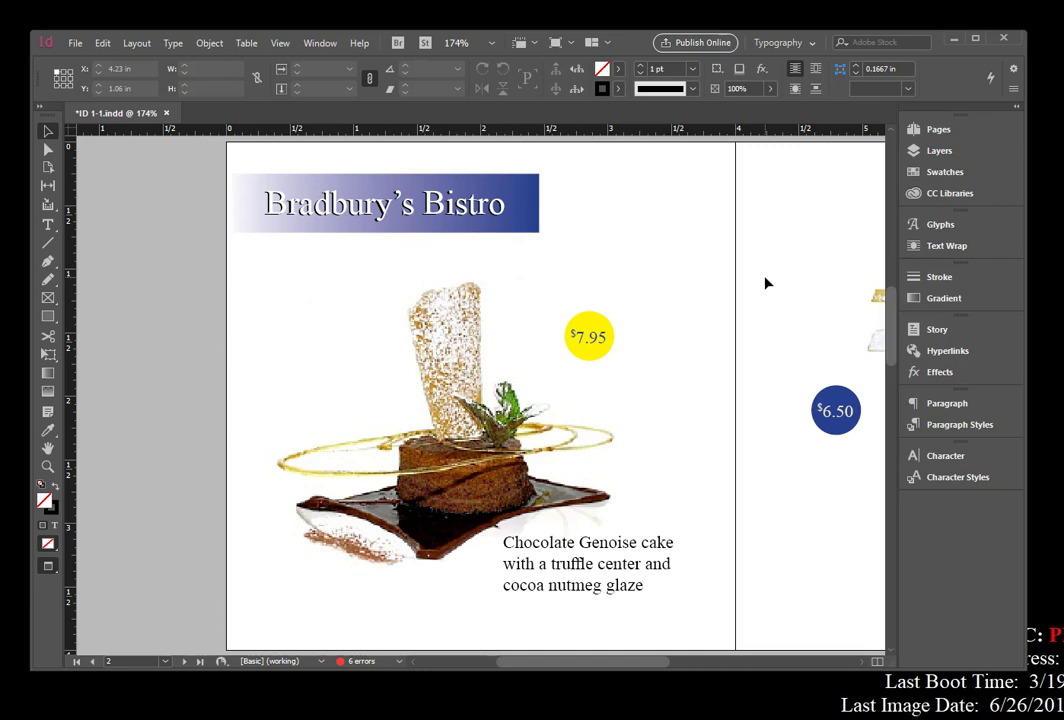
pyautogui.press('w')
pyautogui.hotkey('shift', 'w')
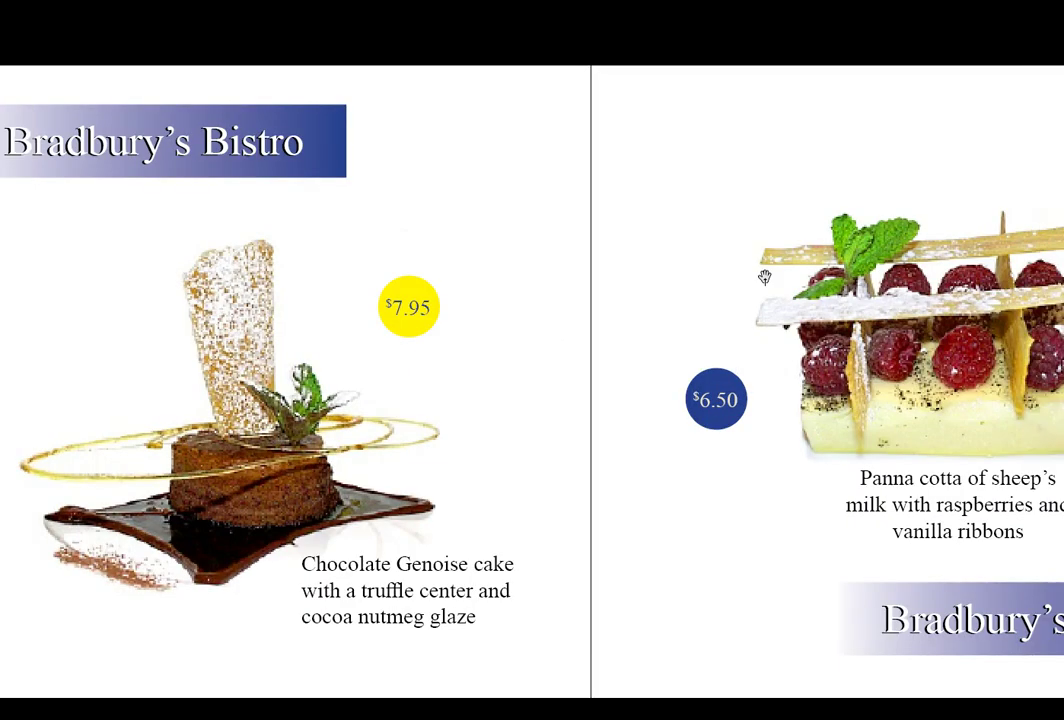
pyautogui.press('Escape')
pyautogui.hotkey('shift', 'w')
pyautogui.press('Escape')
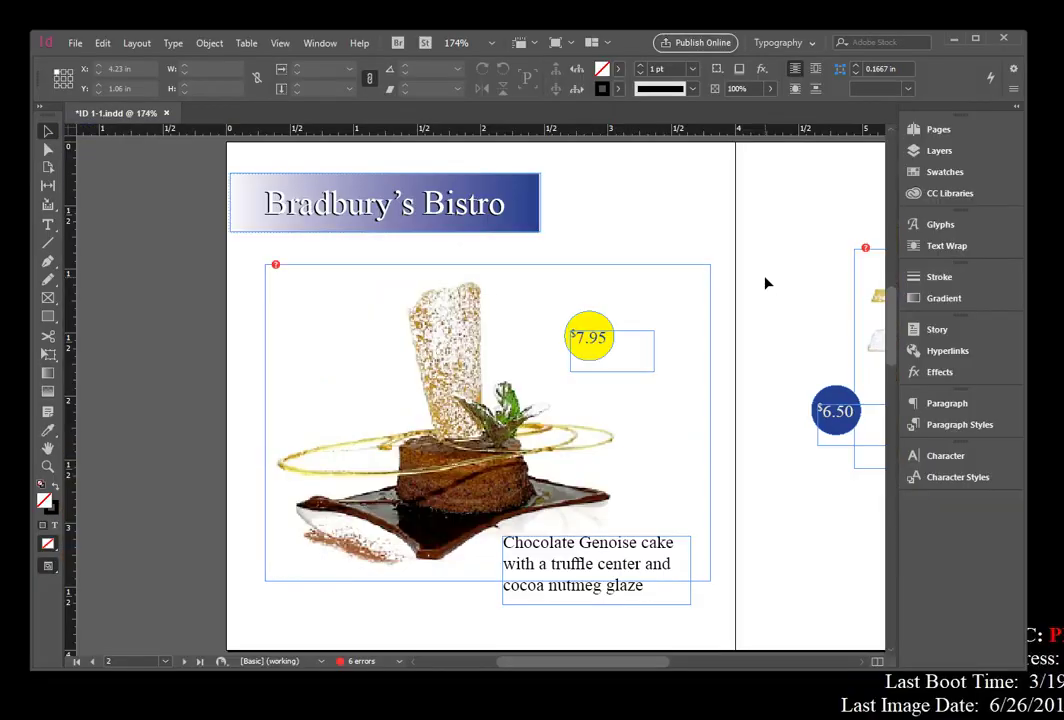
pyautogui.hotkey('shift', 'w')
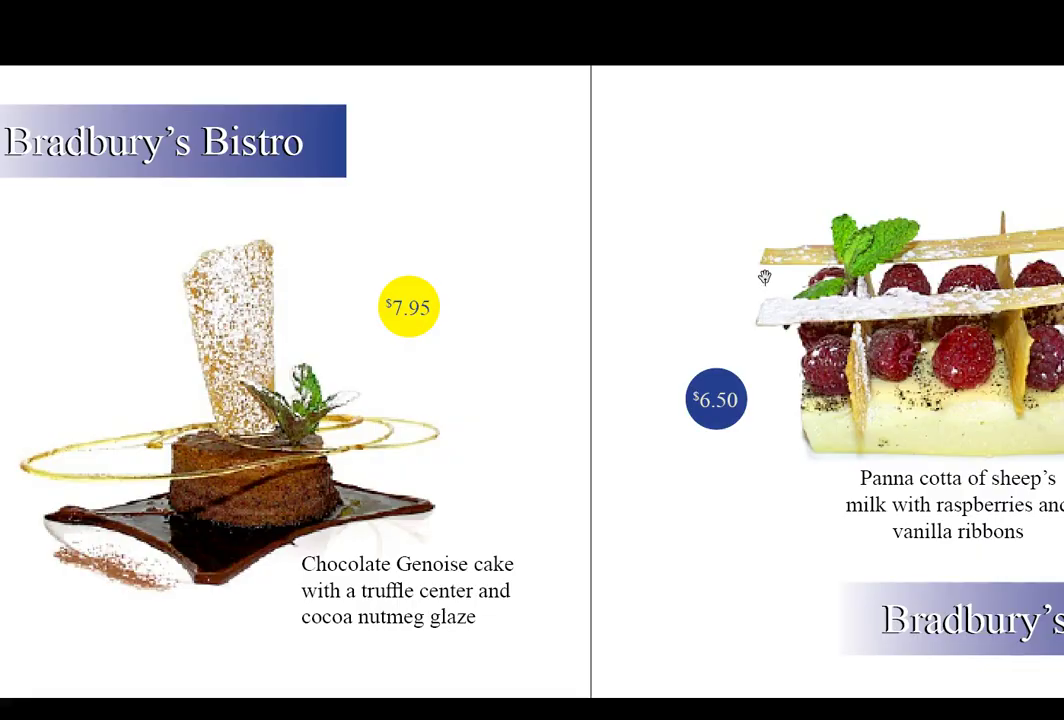
pyautogui.press('Escape')
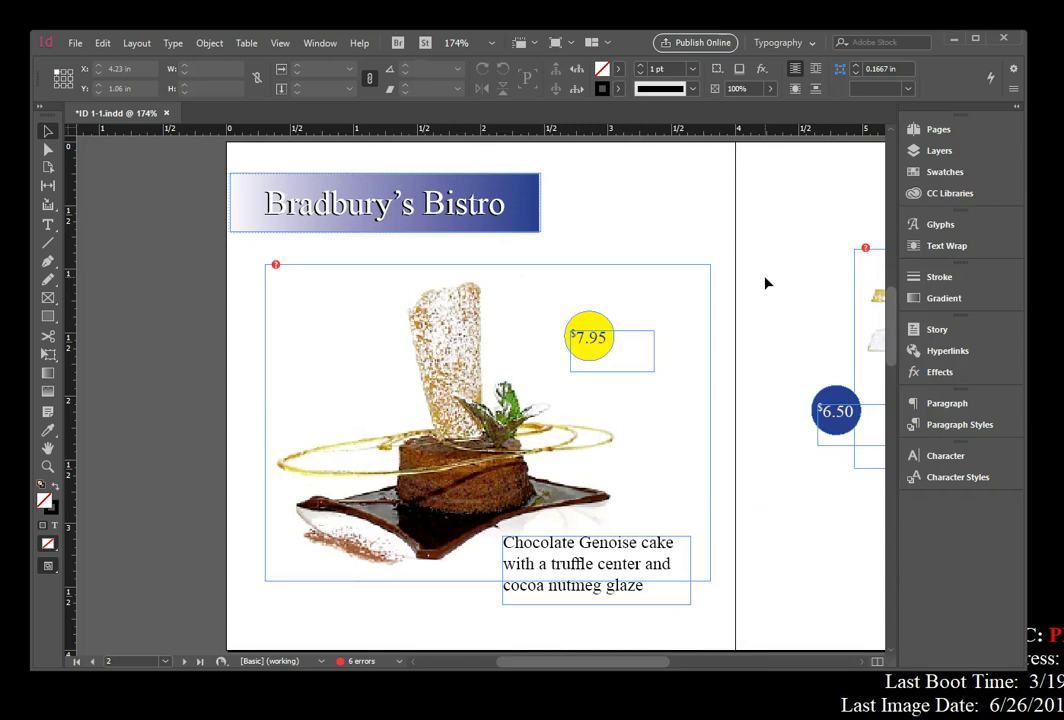
# Switch the screen mode to Presentation to show the spread full screen
pyautogui.click(279, 44)
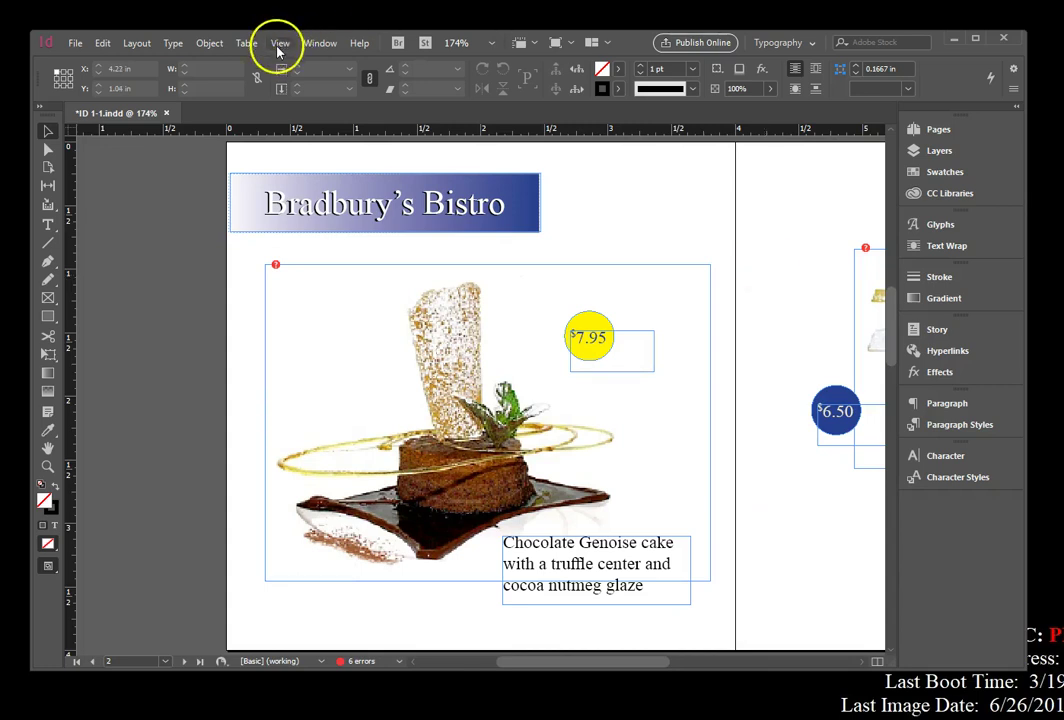
pyautogui.moveTo(332, 335)
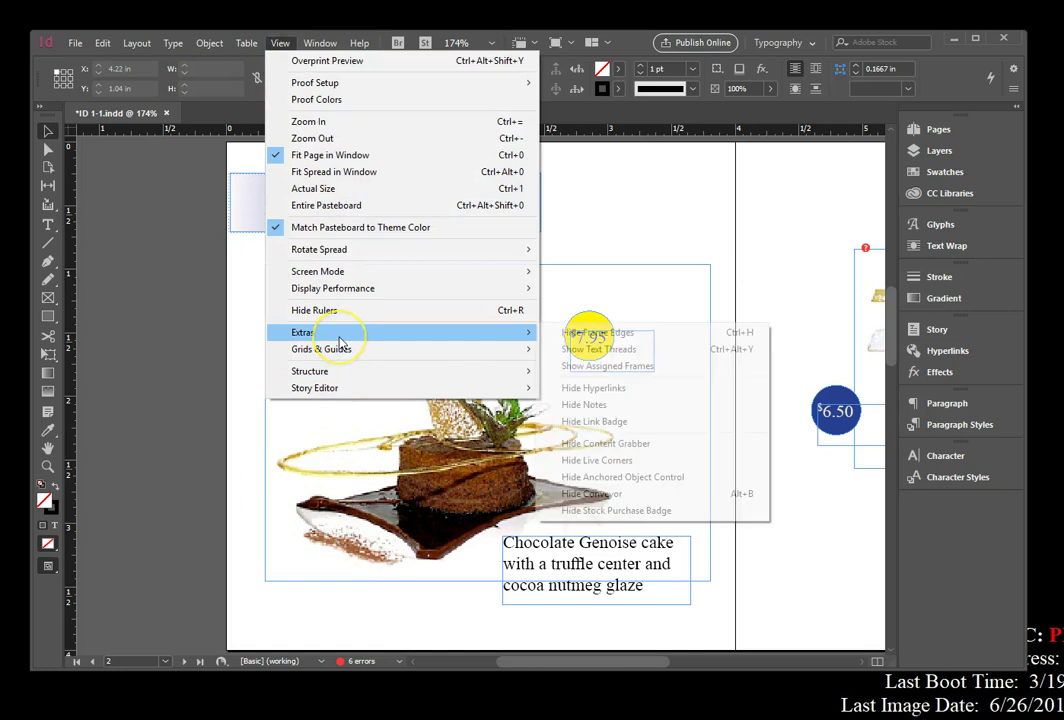
pyautogui.moveTo(416, 280)
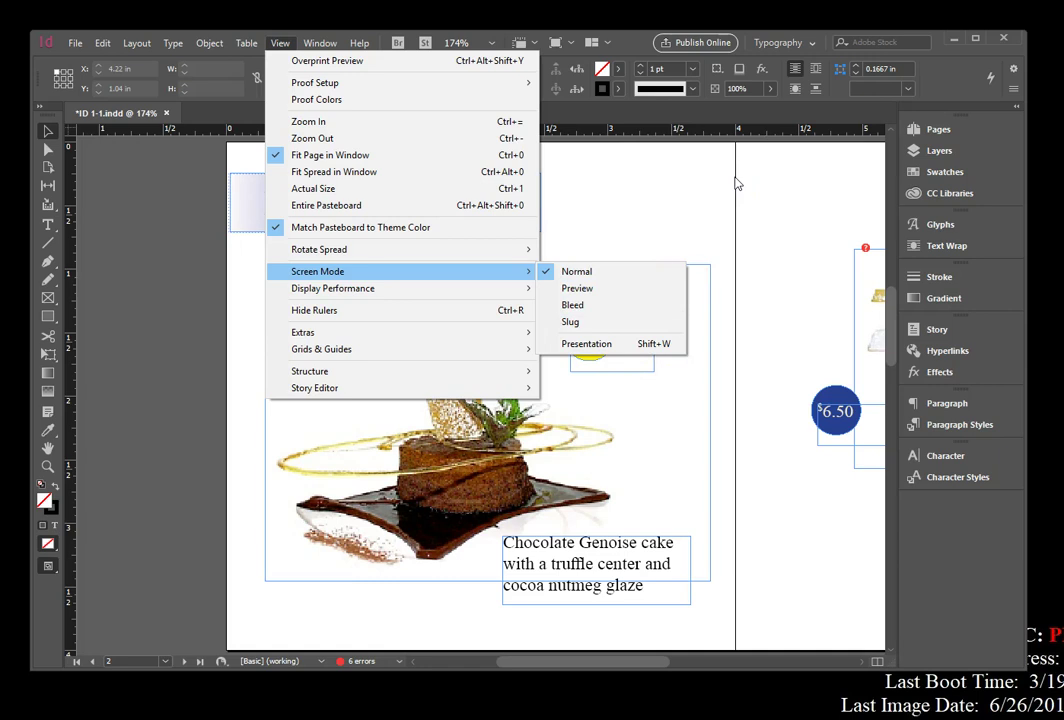
pyautogui.click(674, 164)
pyautogui.click(281, 42)
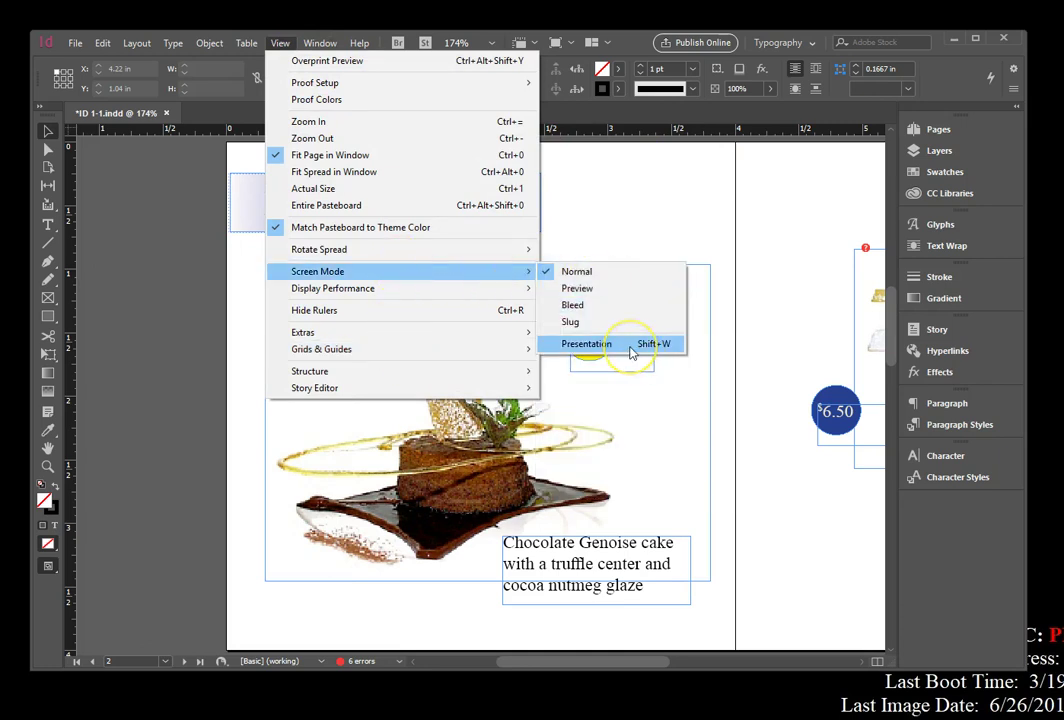
pyautogui.click(631, 352)
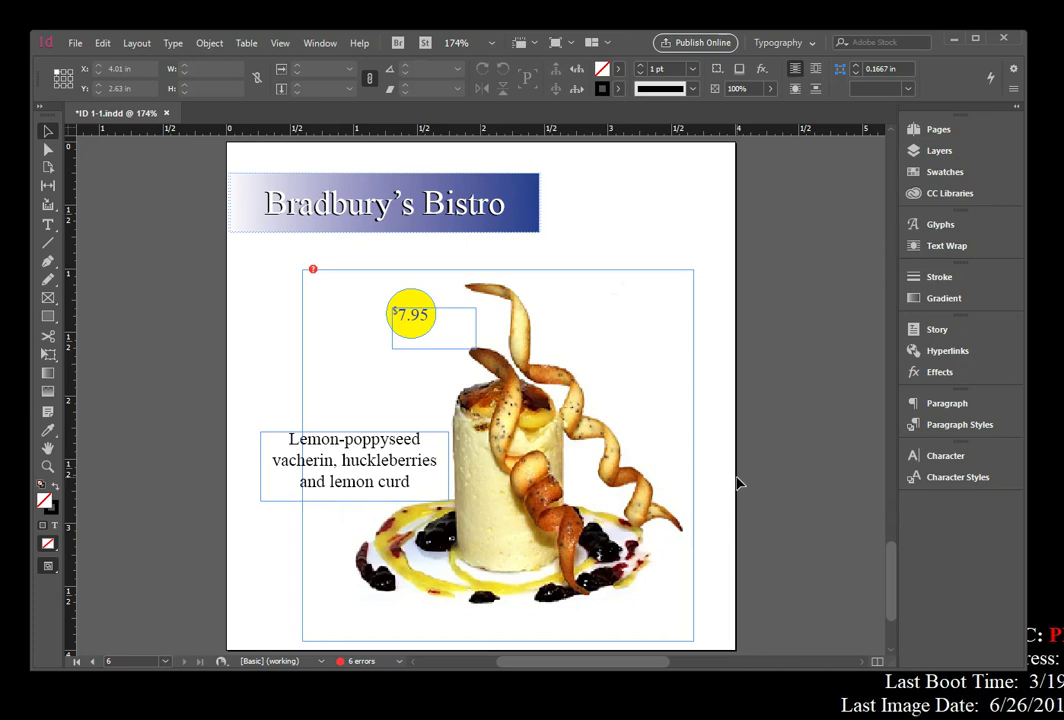
pyautogui.click(103, 43)
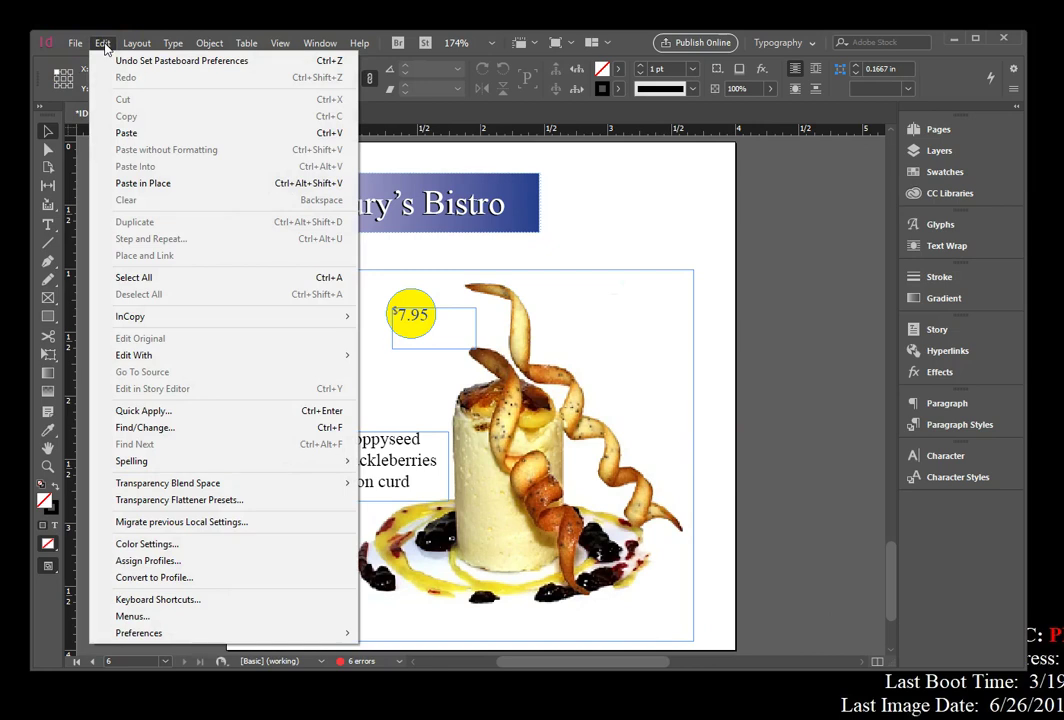
pyautogui.moveTo(288, 634)
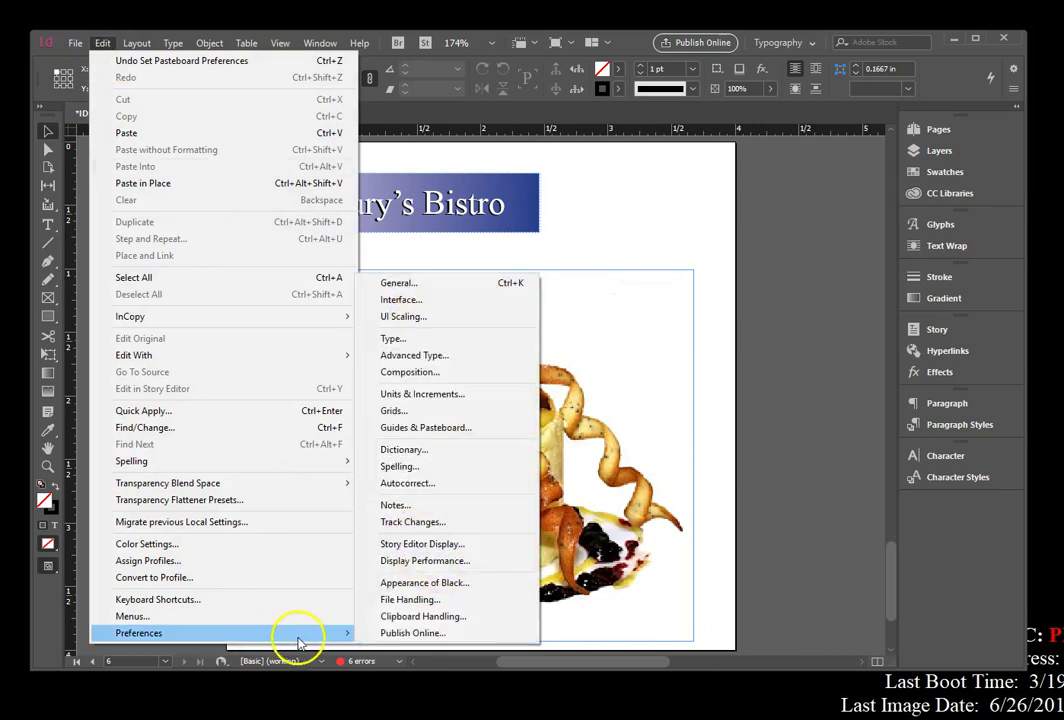
pyautogui.click(412, 300)
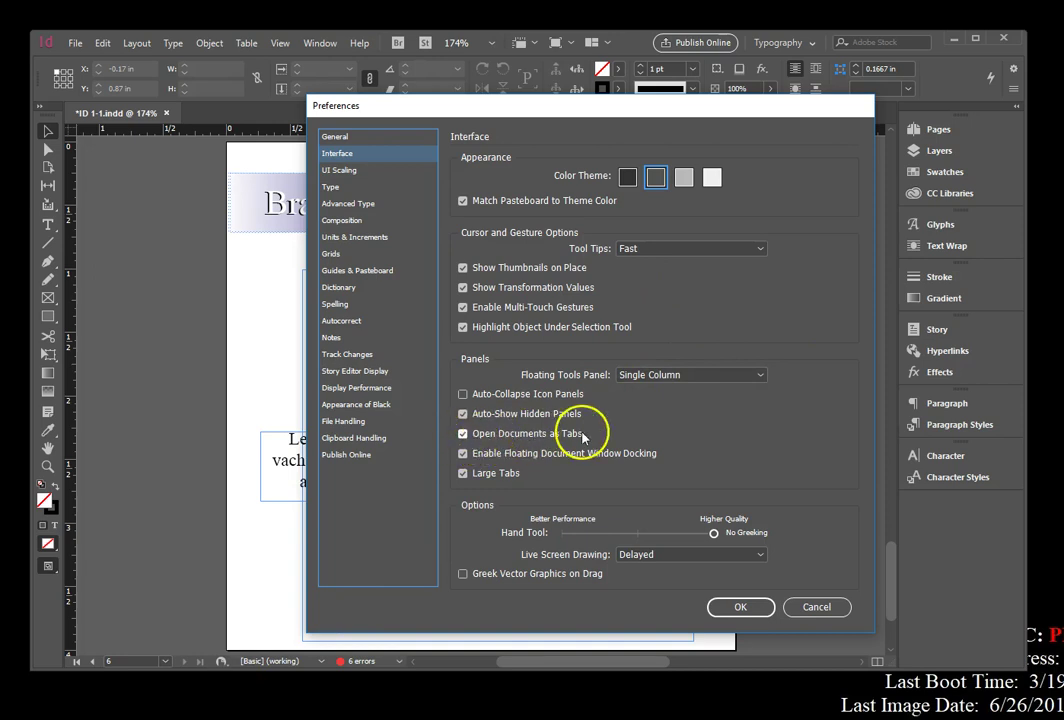
pyautogui.click(738, 612)
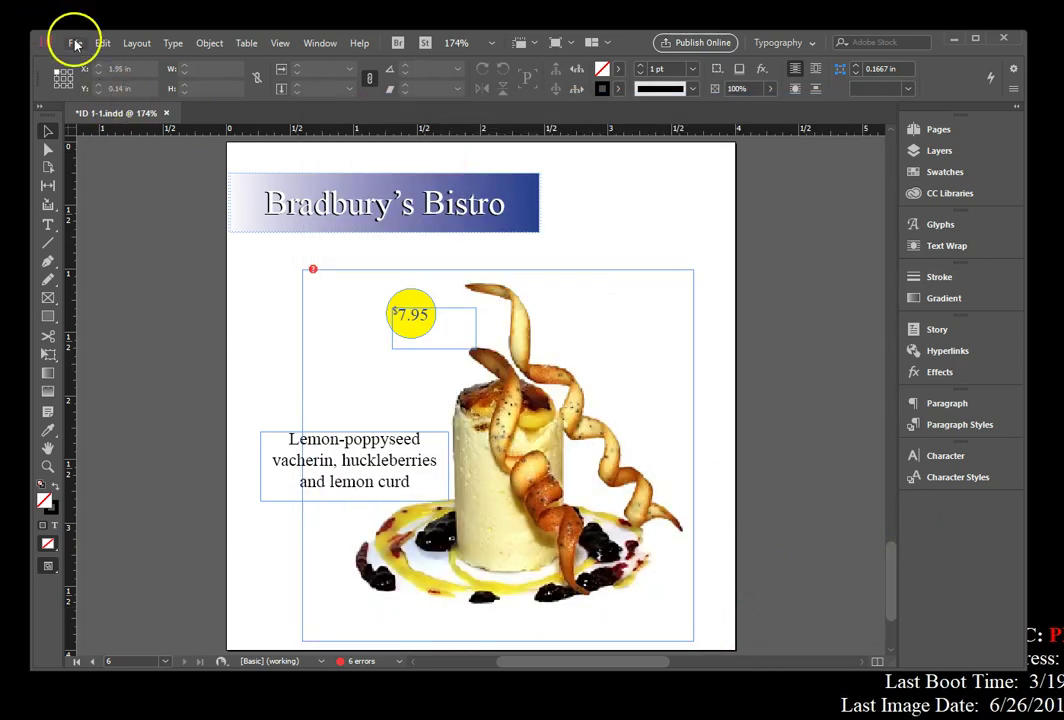
# Save the document, then save a copy named Dessert Menue.indd
pyautogui.click(75, 43)
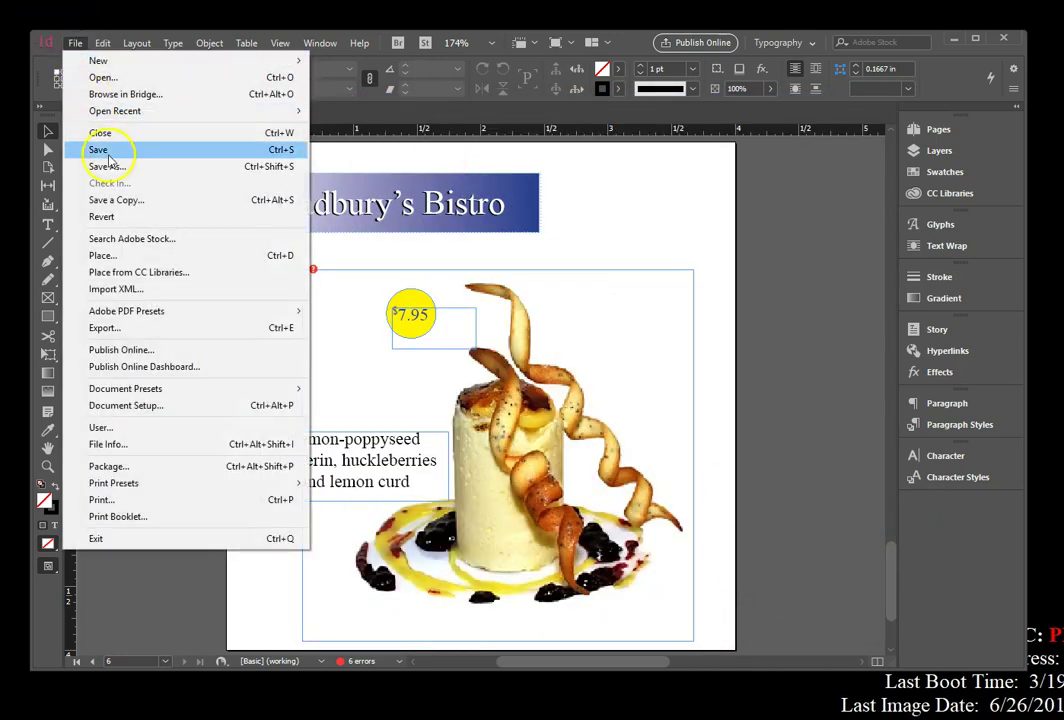
pyautogui.click(100, 150)
pyautogui.click(76, 44)
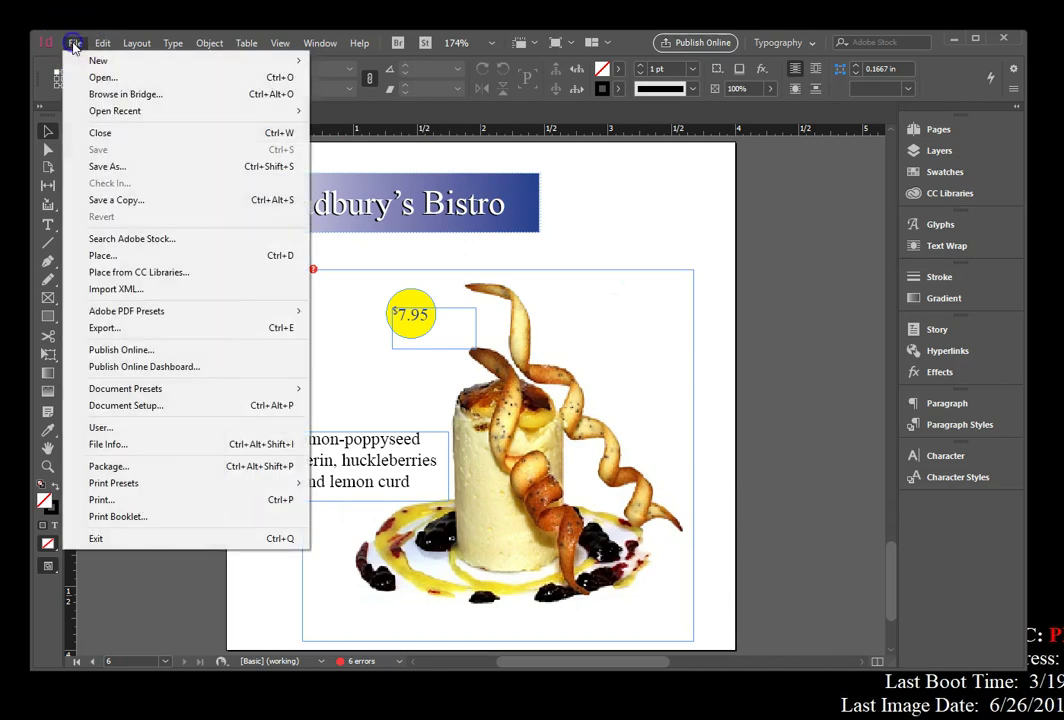
pyautogui.click(117, 170)
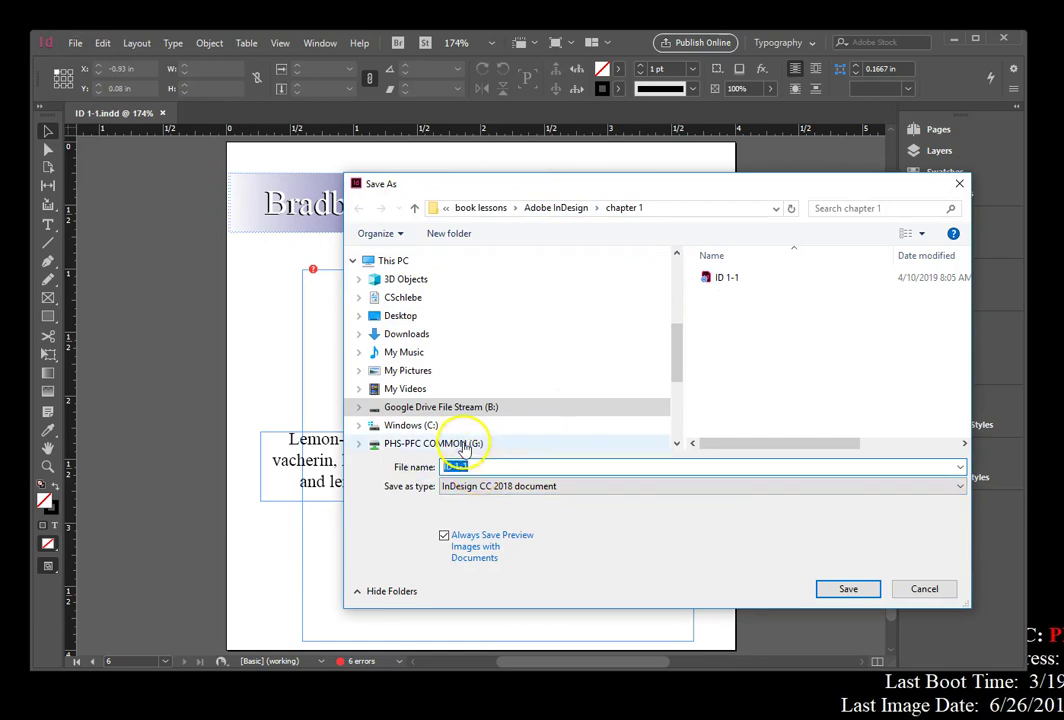
pyautogui.write('Des')
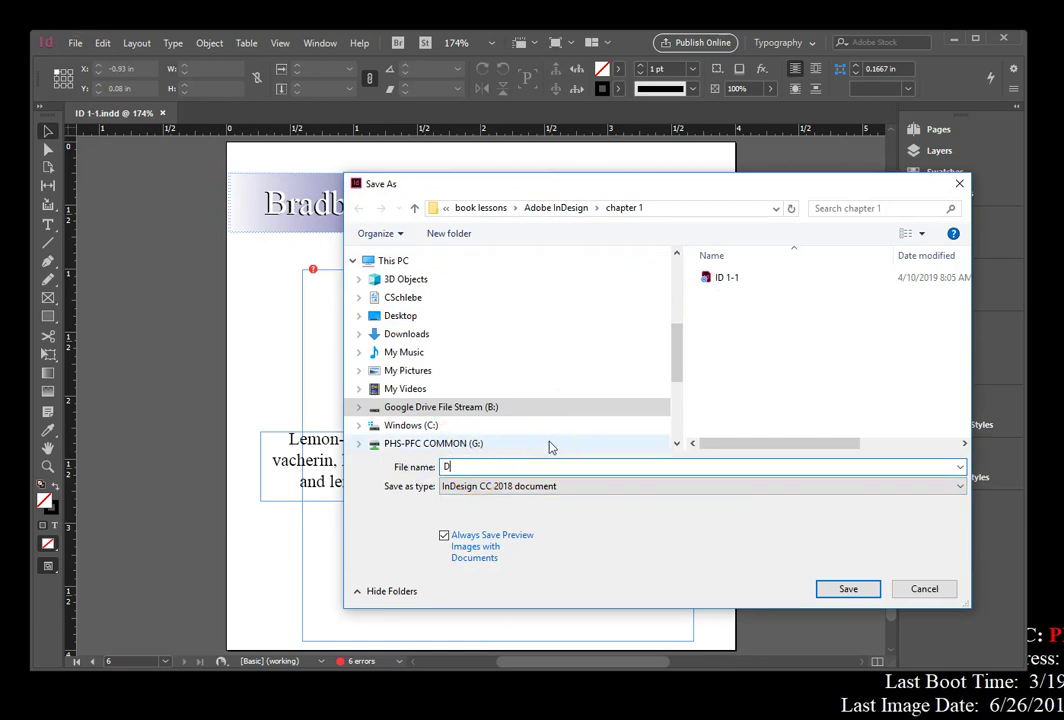
pyautogui.write('sert Menue')
pyautogui.click(856, 591)
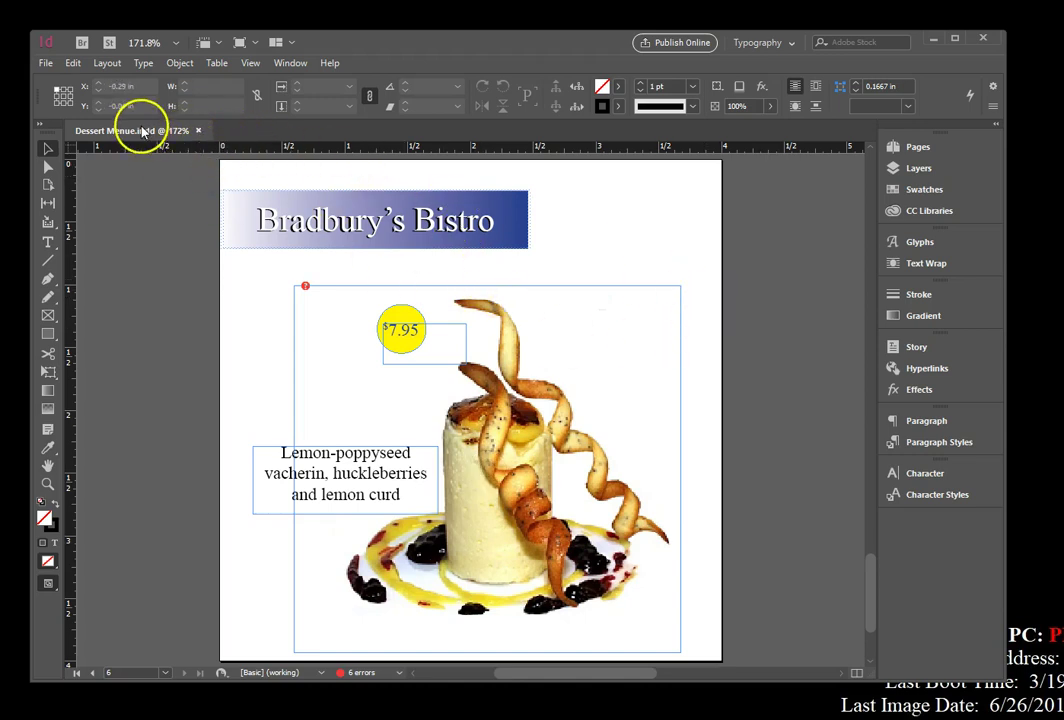
pyautogui.moveTo(143, 131); pyautogui.dragTo(183, 176)
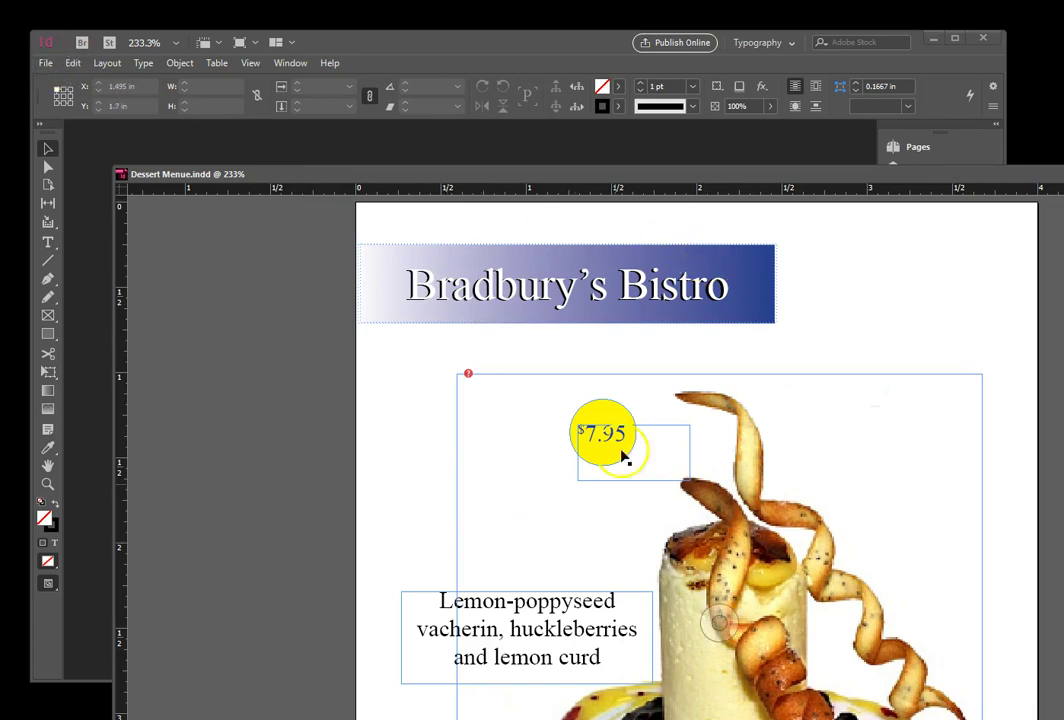
pyautogui.moveTo(261, 180); pyautogui.dragTo(399, 323)
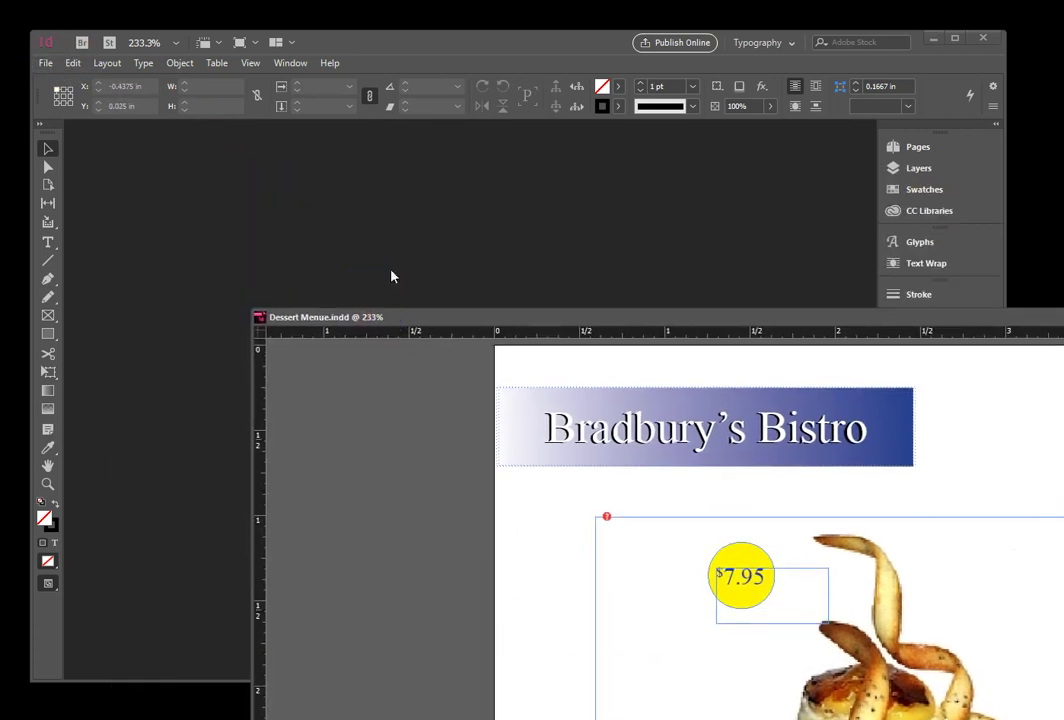
pyautogui.moveTo(684, 317); pyautogui.dragTo(683, 277)
pyautogui.moveTo(423, 296); pyautogui.dragTo(276, 125)
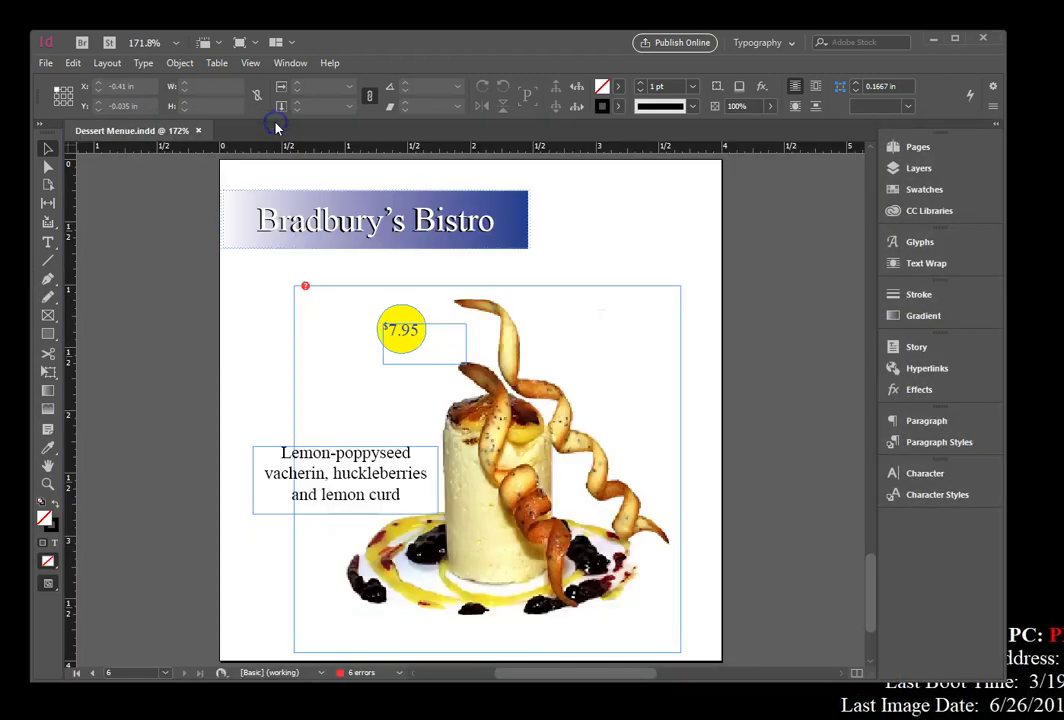